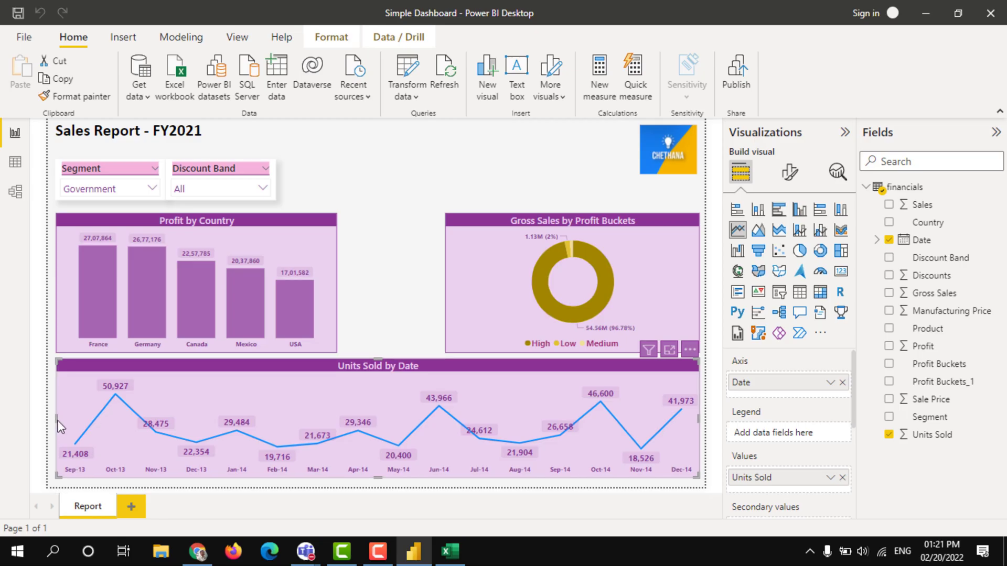
# - Narrow the Units Sold by Date chart from the left and move Profit by Country beside the donut chart
pyautogui.moveTo(59, 421); pyautogui.dragTo(161, 422)
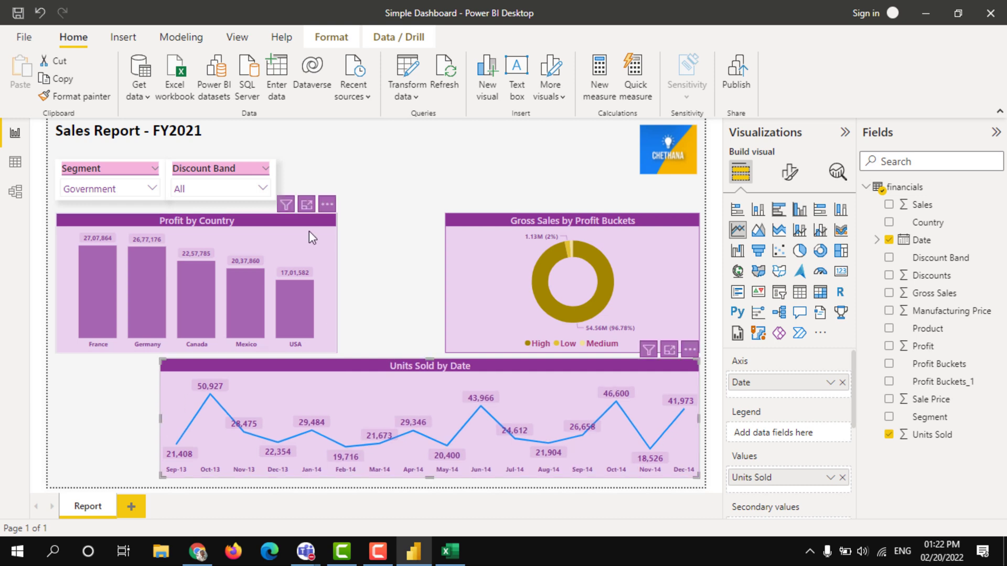
pyautogui.moveTo(335, 239); pyautogui.dragTo(431, 244)
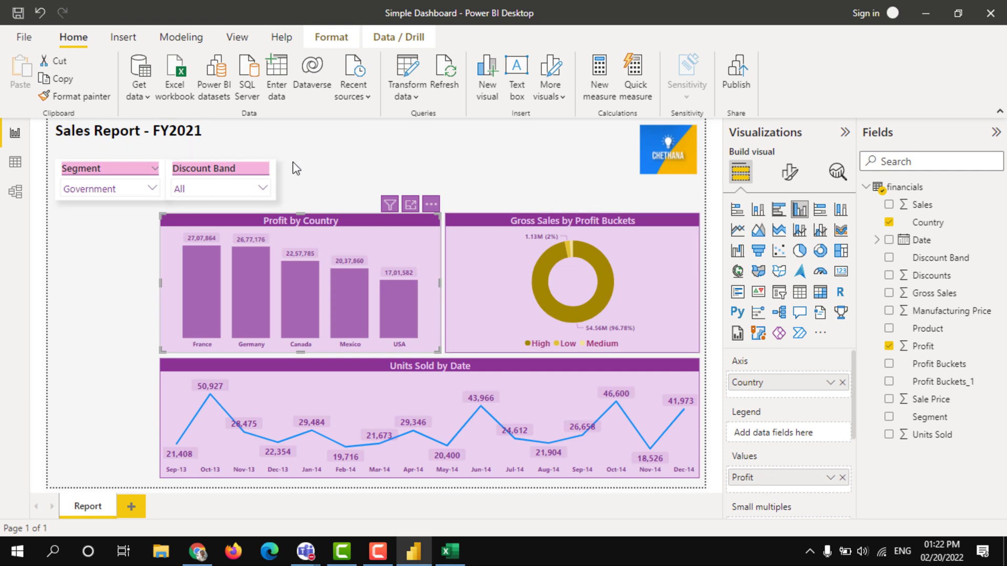
# - Move the report title and the Segment and Discount Band slicers right to line up with the charts
pyautogui.click(307, 150)
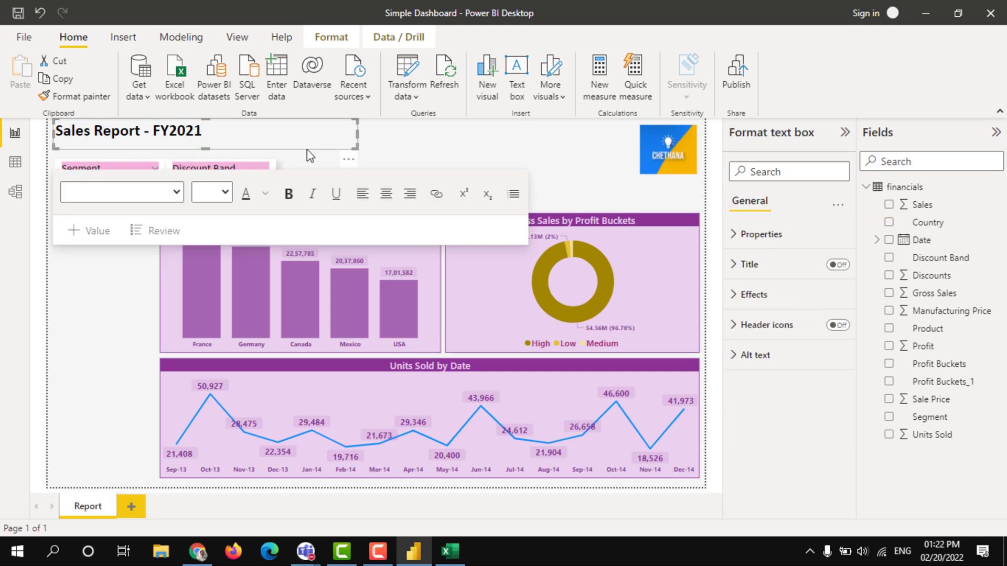
pyautogui.moveTo(307, 150); pyautogui.dragTo(416, 158)
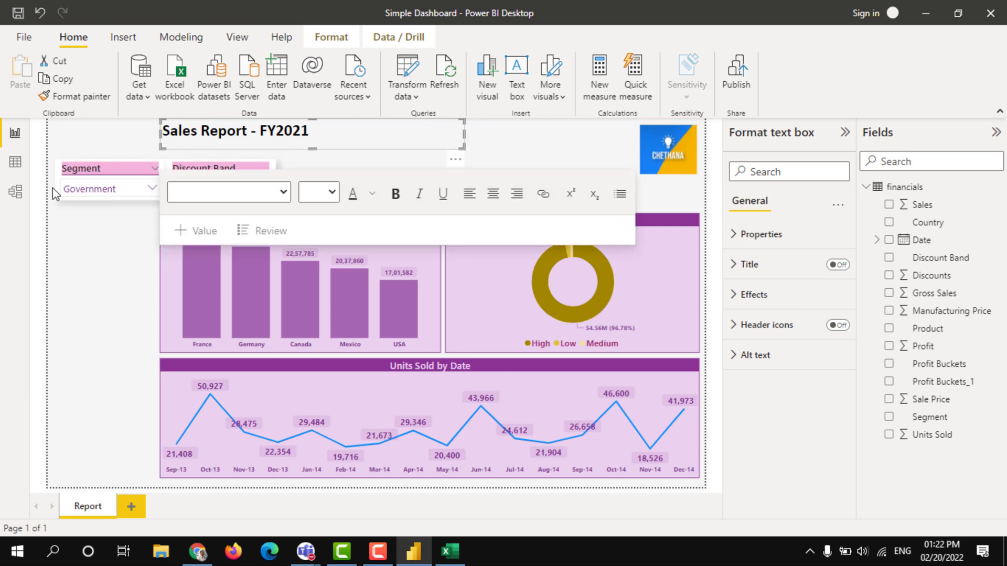
pyautogui.moveTo(51, 151); pyautogui.dragTo(360, 199)
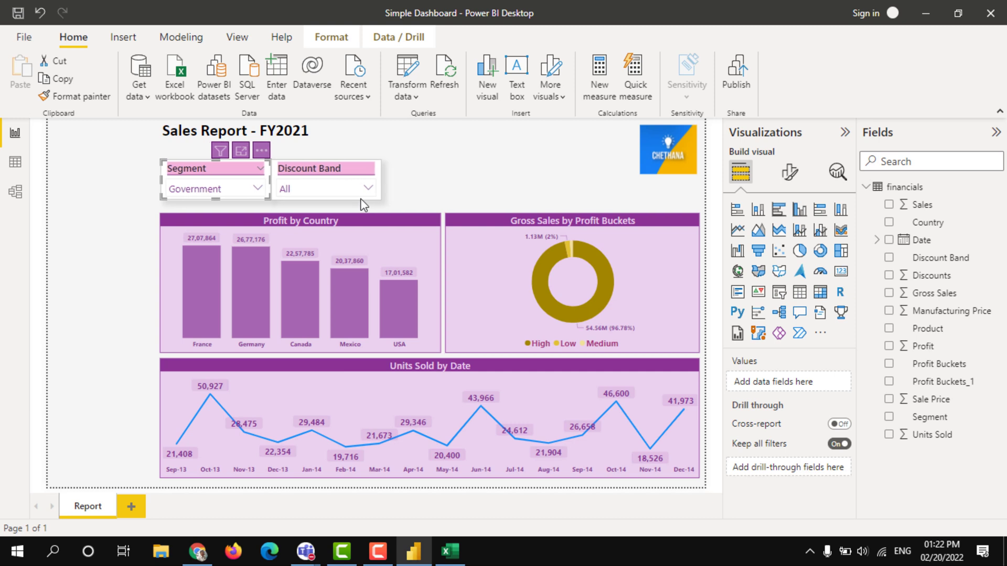
pyautogui.click(364, 195)
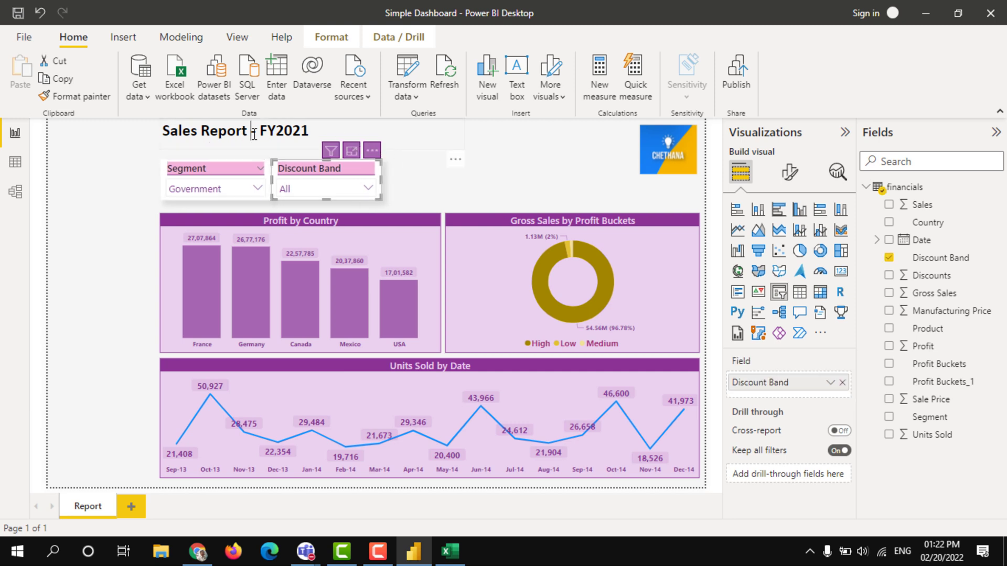
# - Insert '& Profit' to make the title 'Sales & Profit Report - FY2021' and color it purple
pyautogui.click(323, 132)
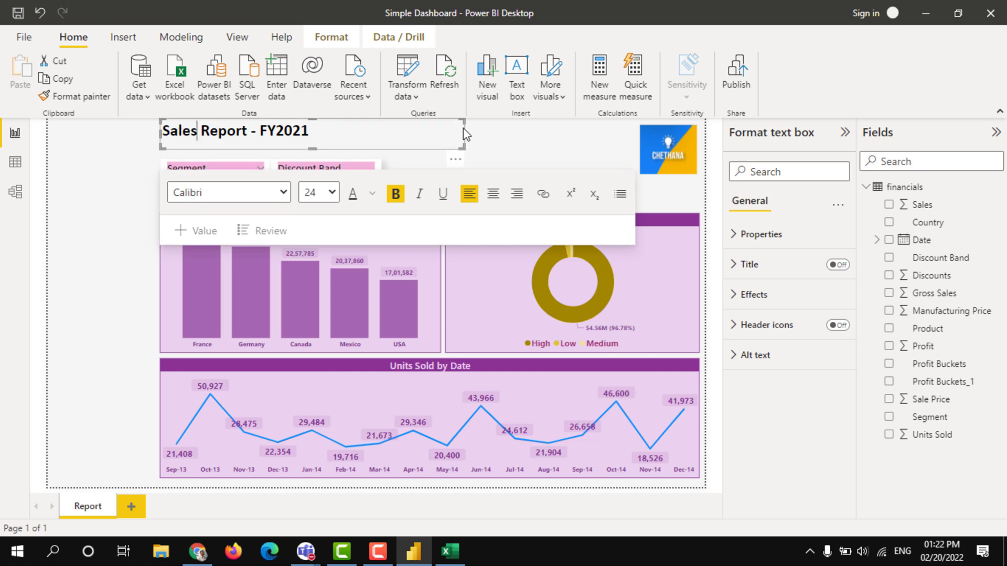
pyautogui.write('& Profit')
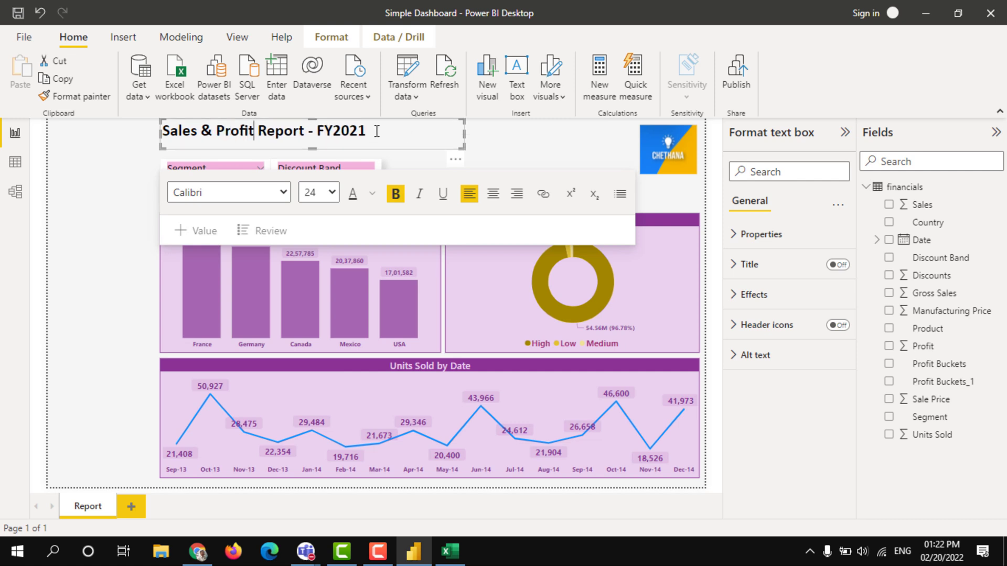
pyautogui.moveTo(389, 130); pyautogui.dragTo(231, 131)
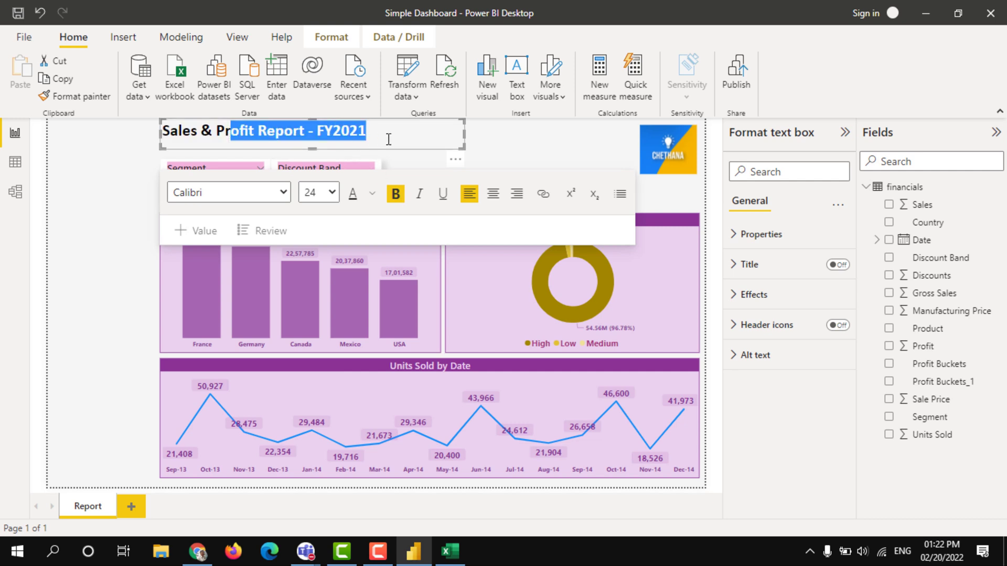
pyautogui.click(393, 135)
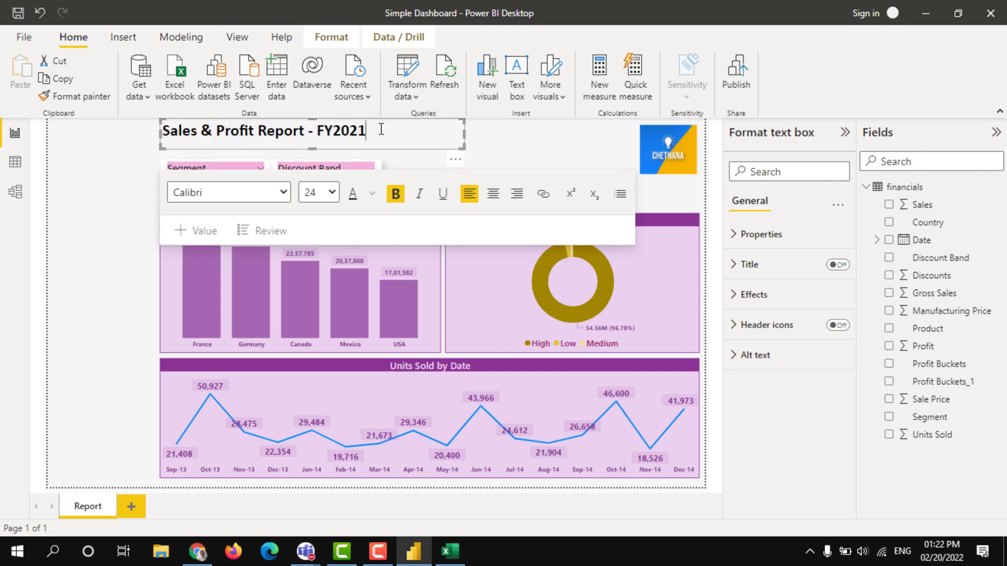
pyautogui.moveTo(380, 130); pyautogui.dragTo(164, 126)
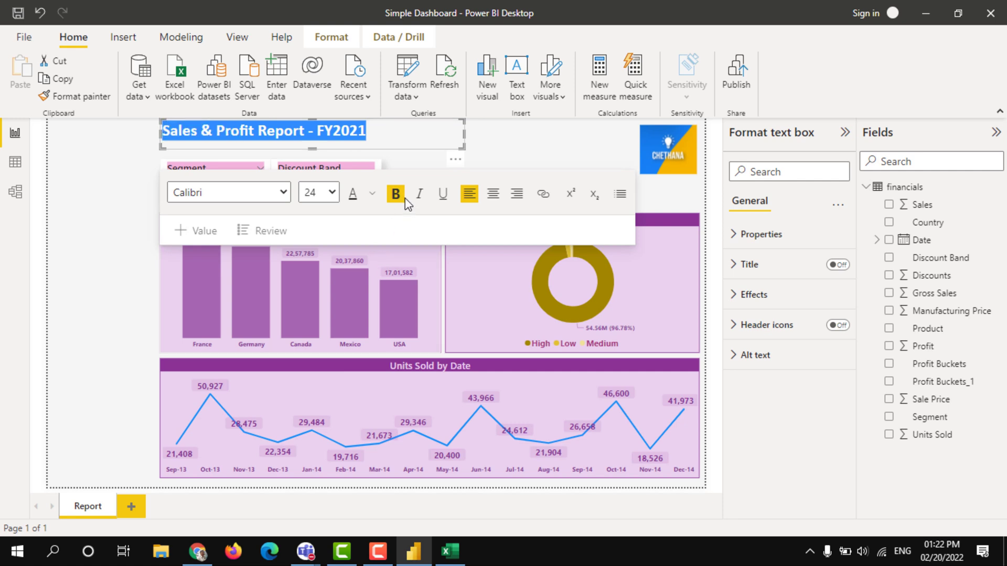
pyautogui.click(372, 194)
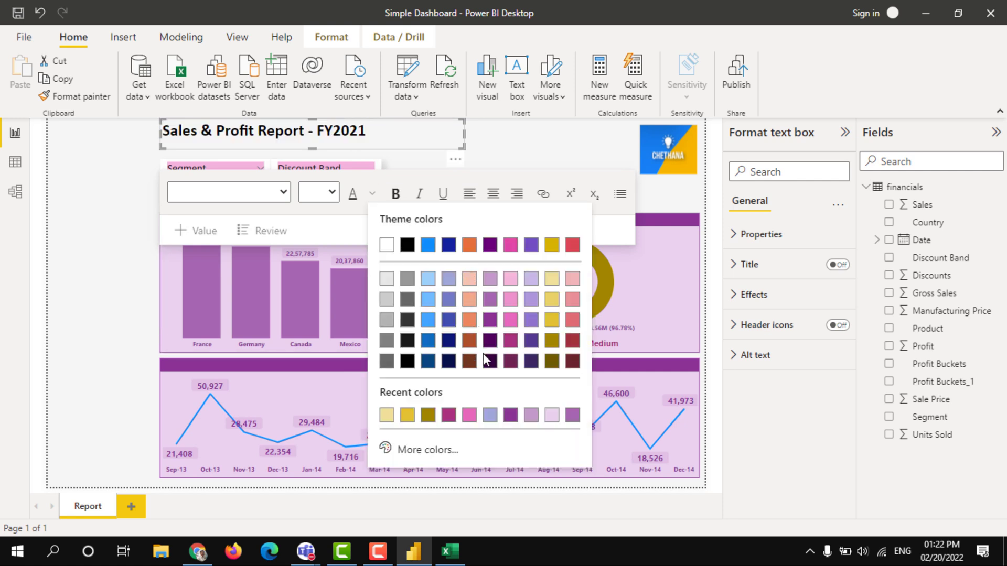
pyautogui.click(490, 326)
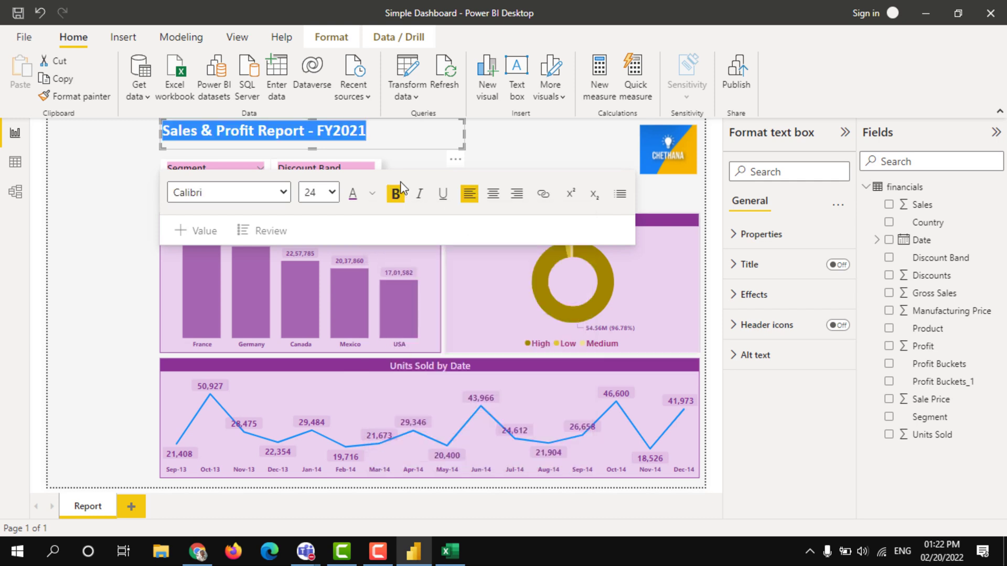
pyautogui.click(533, 138)
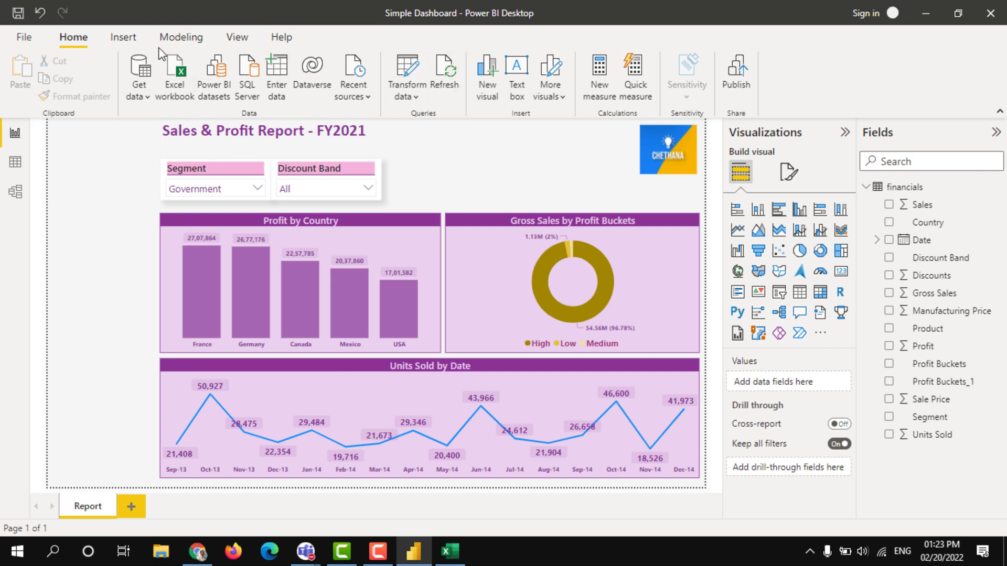
# - Insert a Rounded tab (both top) shape onto the report page
pyautogui.click(123, 37)
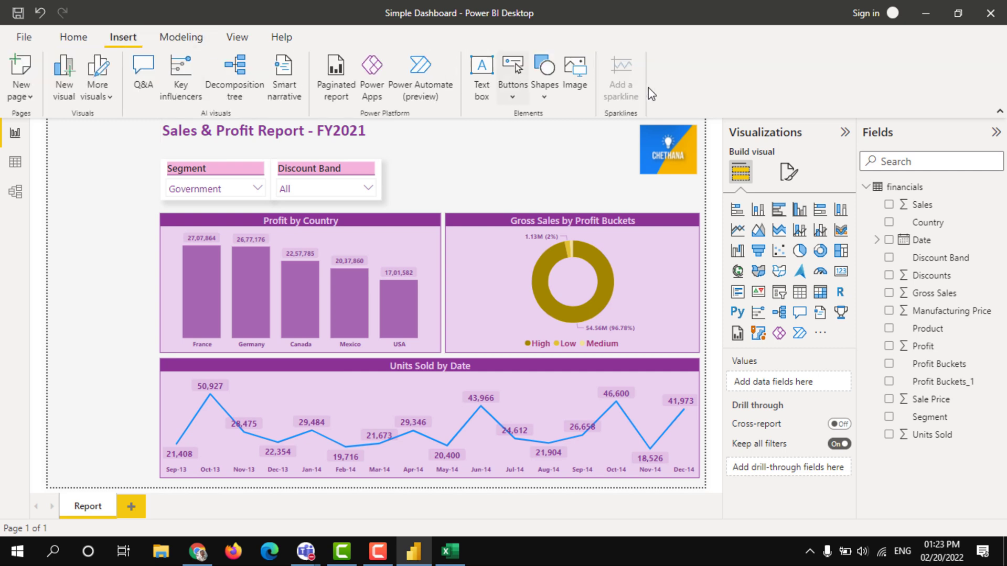
pyautogui.click(544, 97)
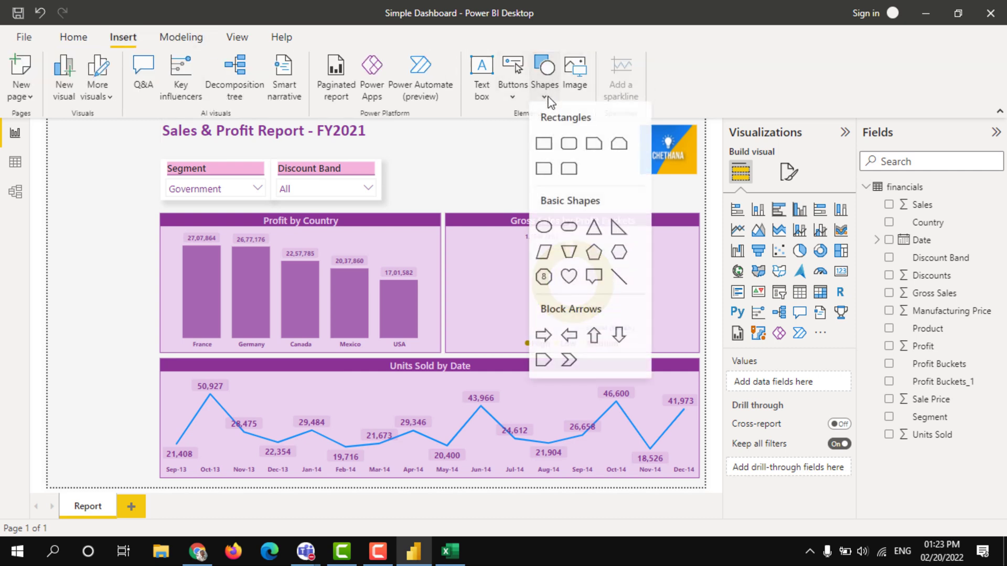
pyautogui.click(570, 178)
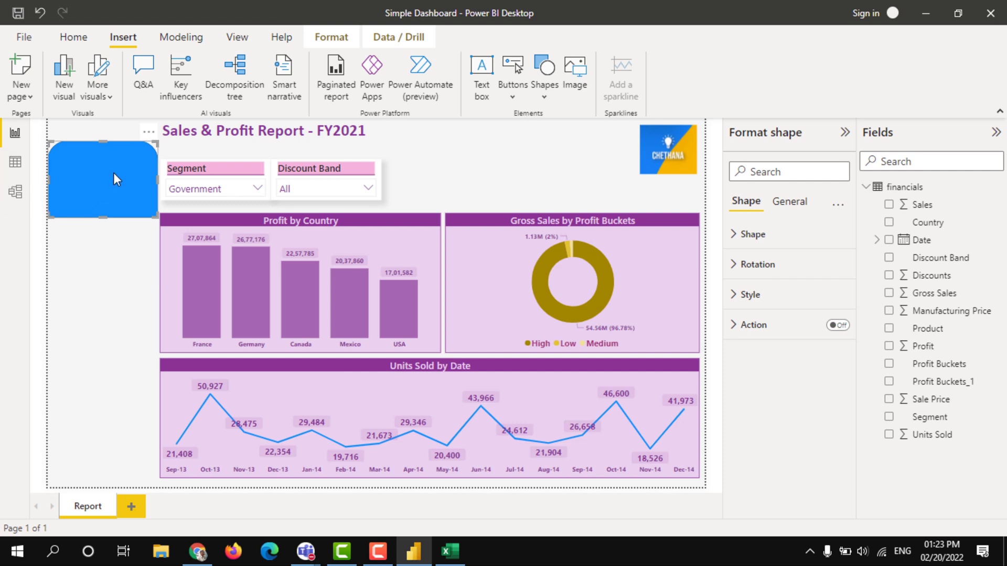
# - Set the shape's rotation to 90 degrees
pyautogui.click(735, 266)
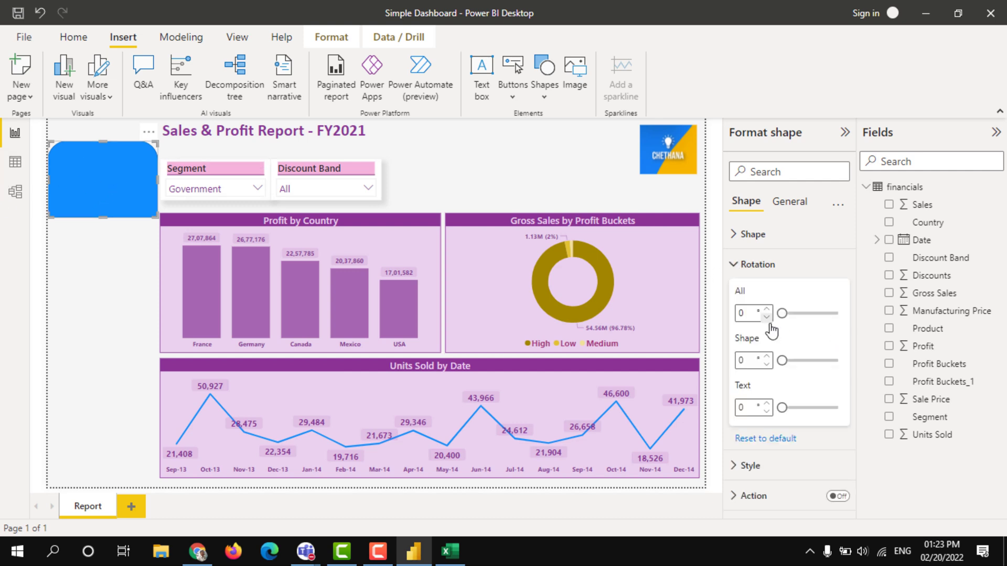
pyautogui.click(767, 357)
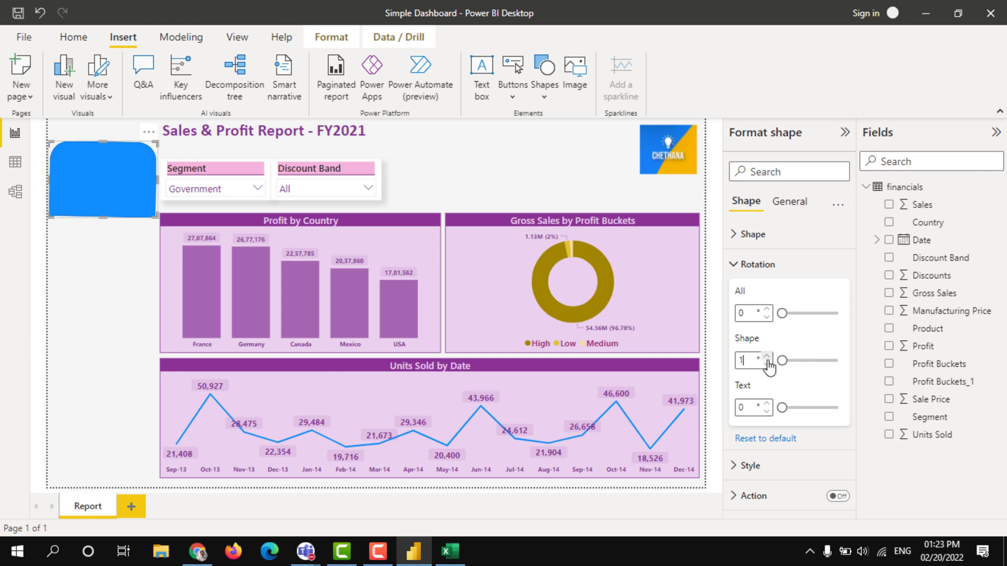
pyautogui.click(767, 357)
pyautogui.click(766, 356)
pyautogui.click(767, 357)
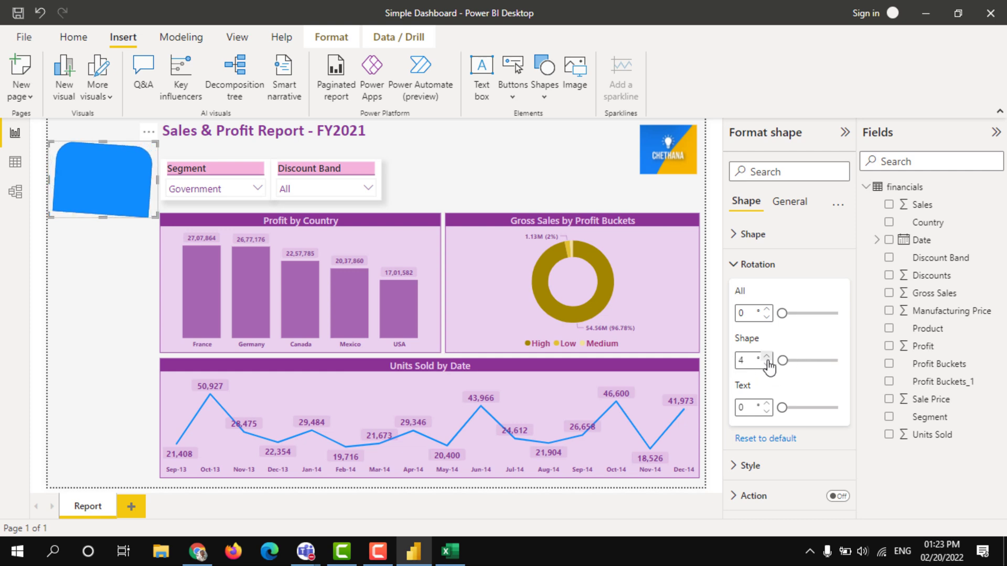
pyautogui.press('BackSpace')
pyautogui.write('90')
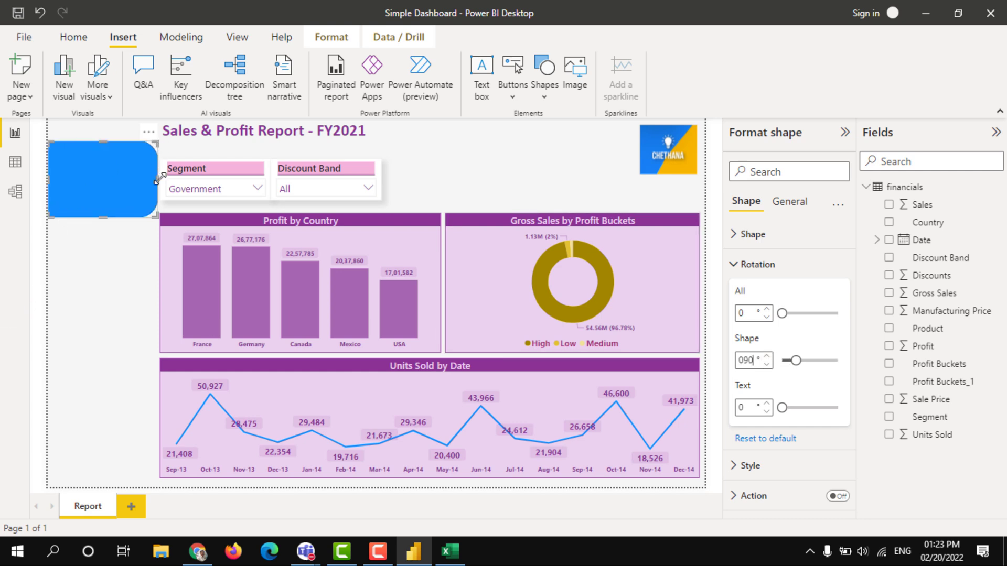
# - Remove the shape's border and fill it with dark purple
pyautogui.click(735, 263)
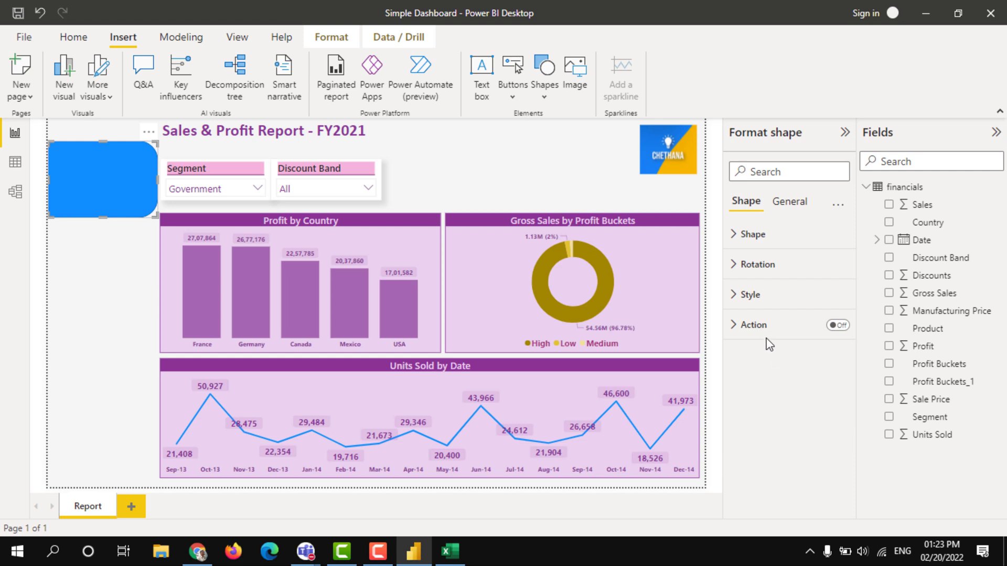
pyautogui.click(739, 297)
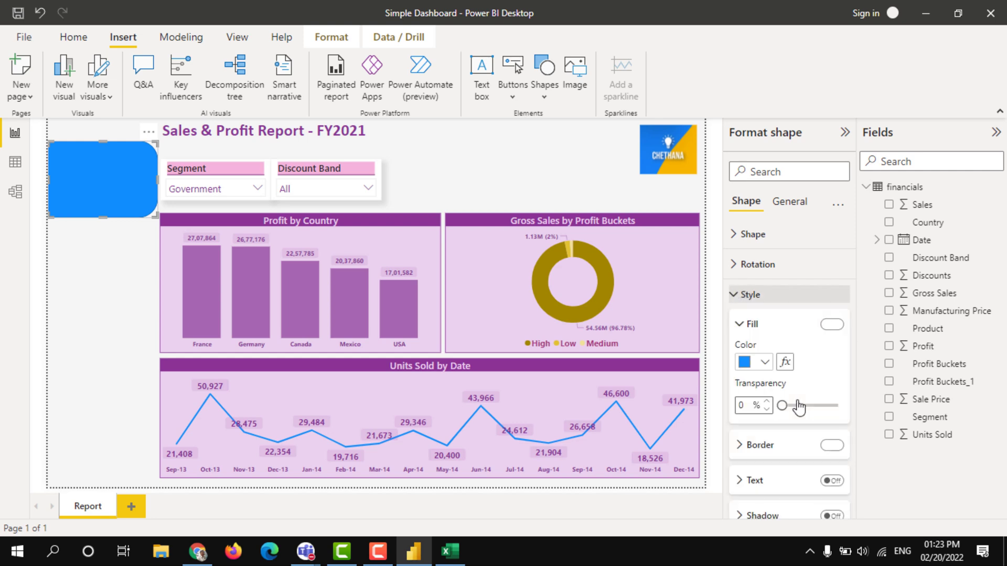
pyautogui.click(830, 445)
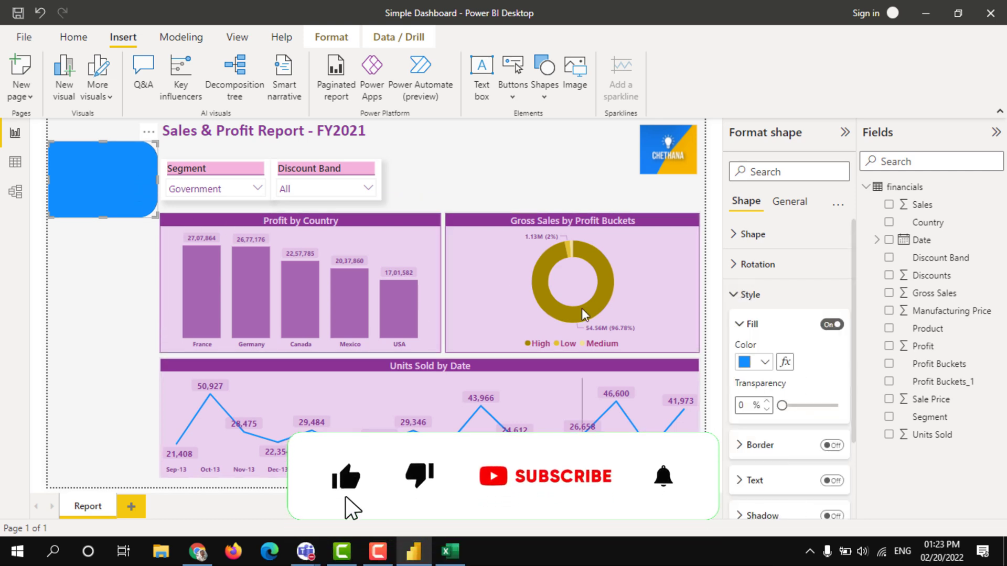
pyautogui.click(754, 362)
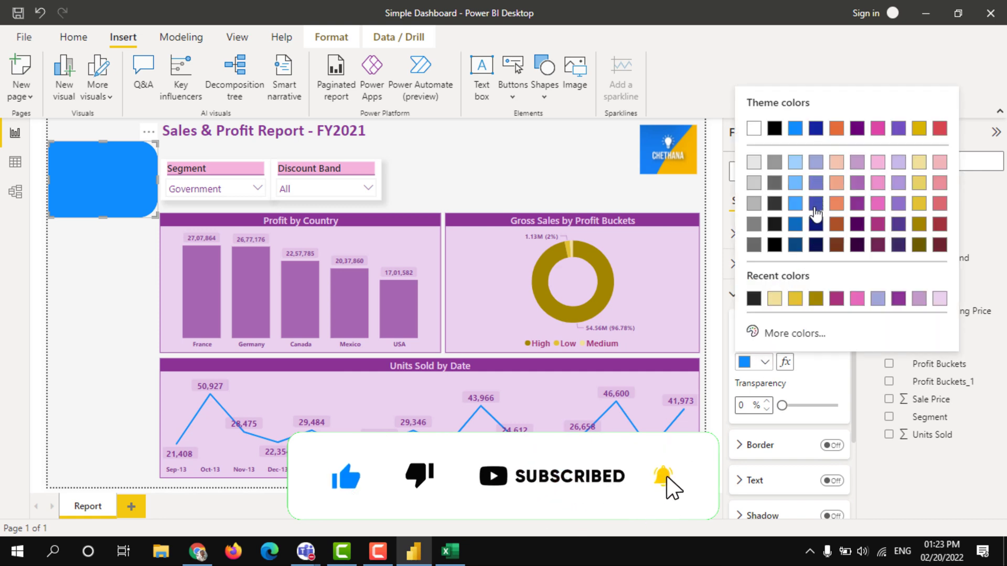
pyautogui.click(863, 225)
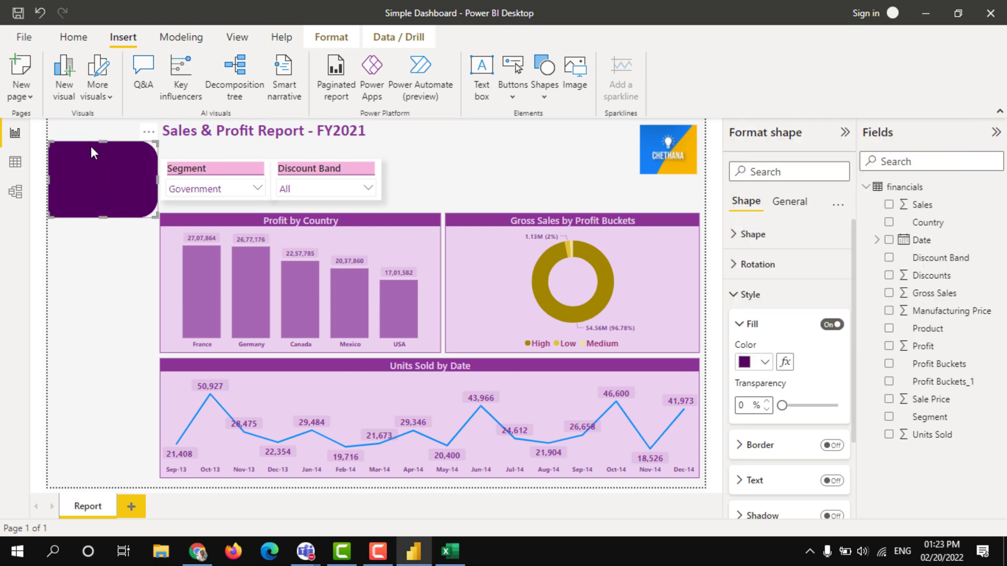
# - Stretch the purple shape into a narrow full-height sidebar along the page's left edge
pyautogui.moveTo(102, 141); pyautogui.dragTo(102, 118)
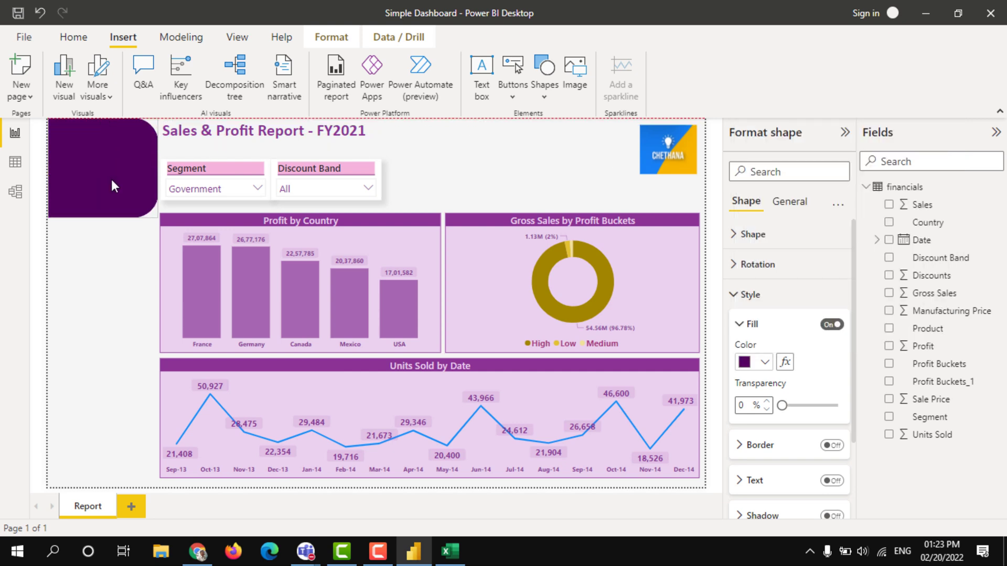
pyautogui.moveTo(156, 170); pyautogui.dragTo(134, 171)
pyautogui.moveTo(88, 217); pyautogui.dragTo(92, 508)
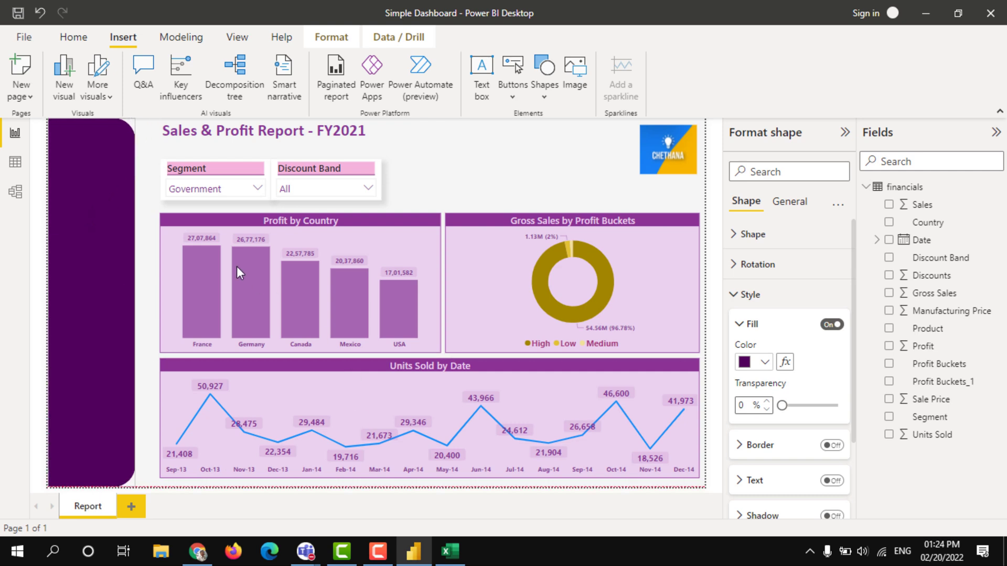
pyautogui.click(128, 273)
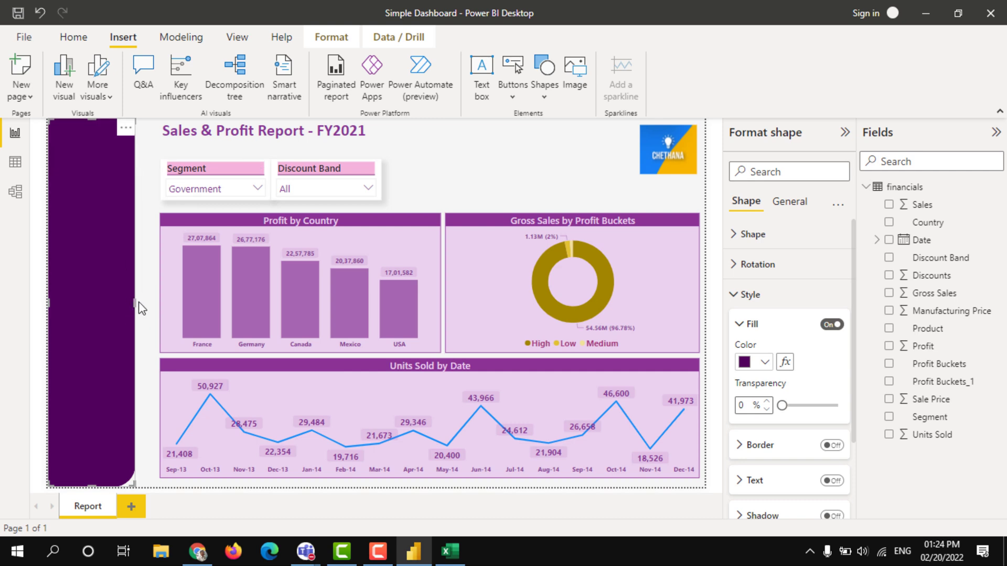
pyautogui.moveTo(139, 303); pyautogui.dragTo(129, 308)
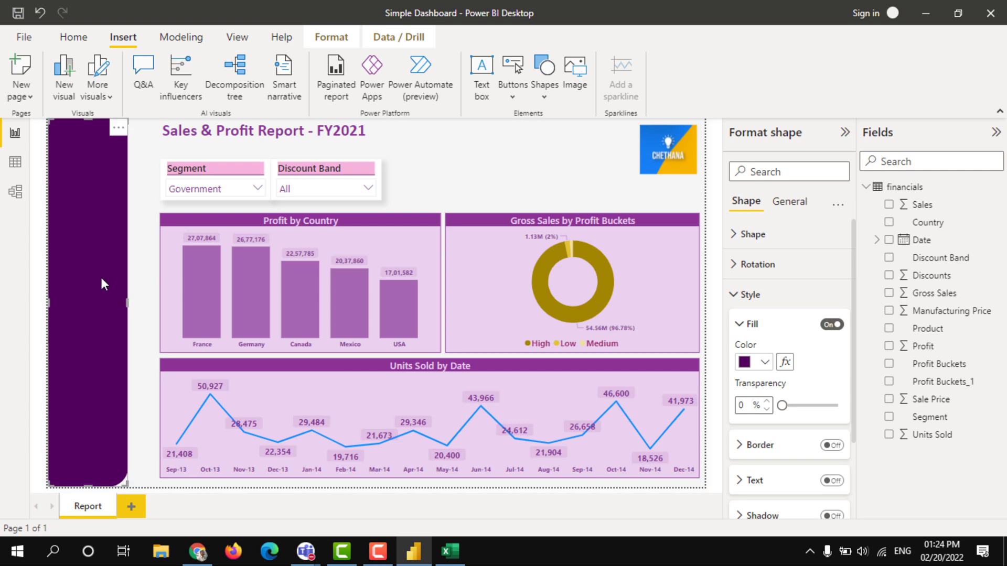
# - Give the sidebar a partly transparent pale purple #E4C2E8 background
pyautogui.click(738, 295)
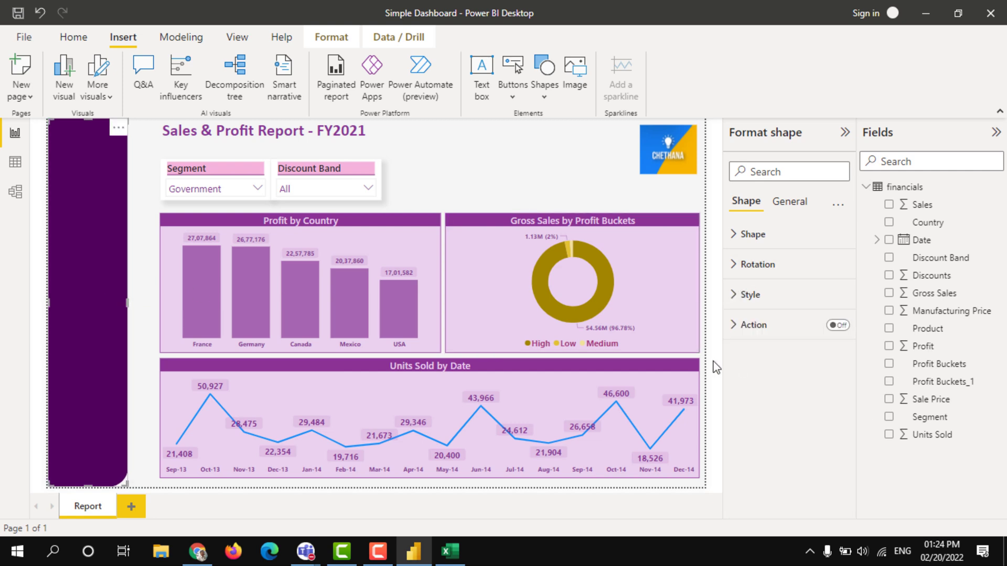
pyautogui.click(789, 204)
pyautogui.click(734, 294)
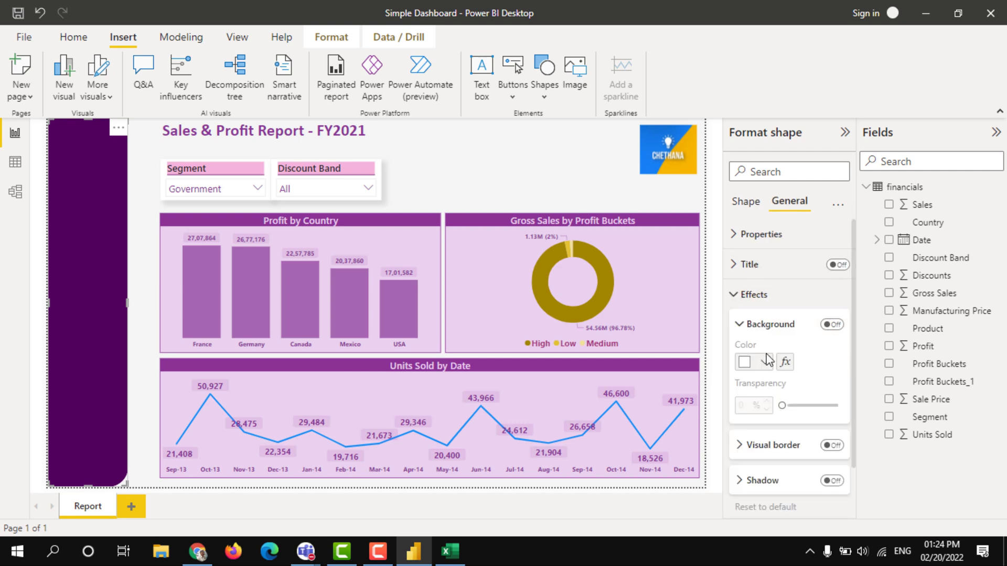
pyautogui.click(832, 324)
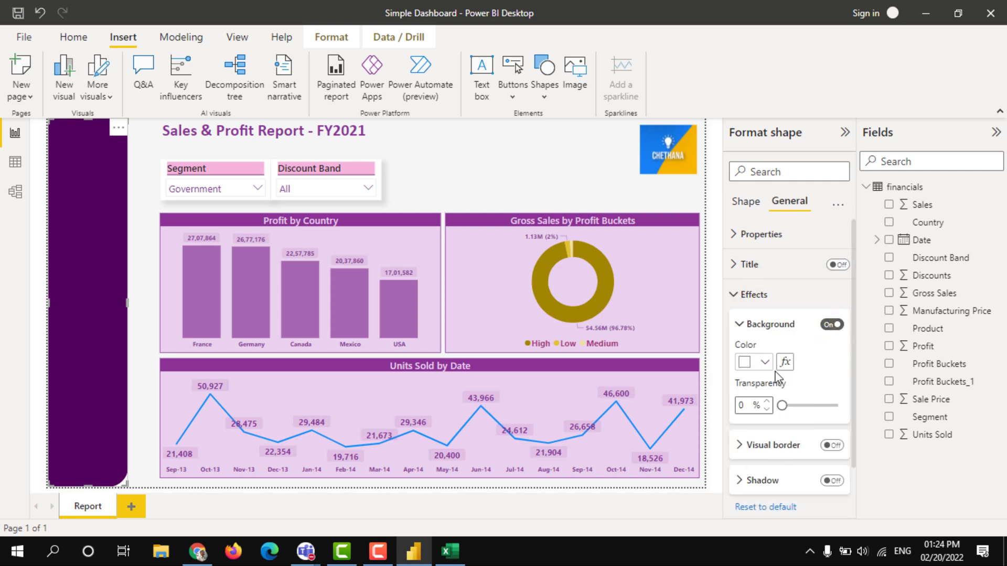
pyautogui.click(745, 362)
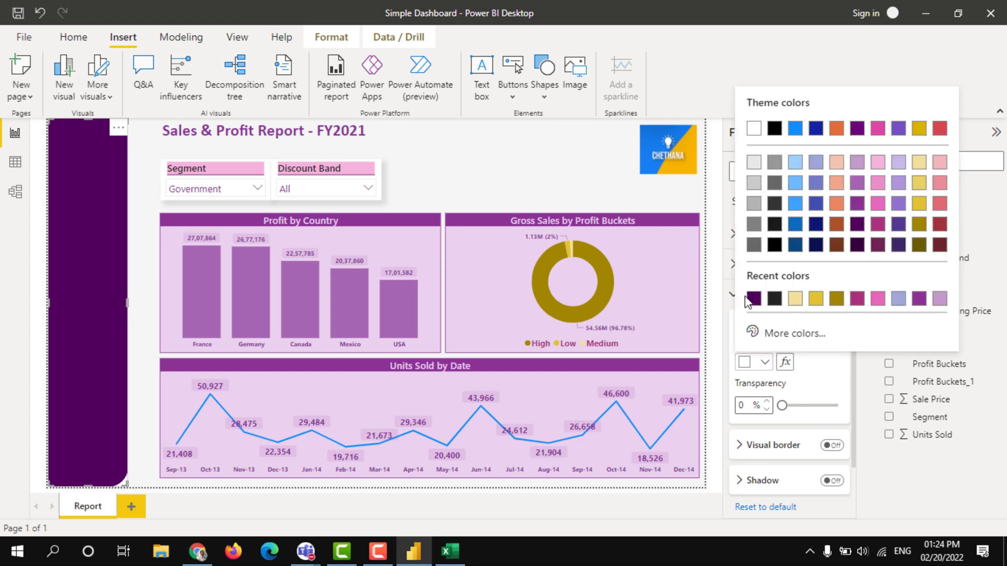
pyautogui.click(858, 163)
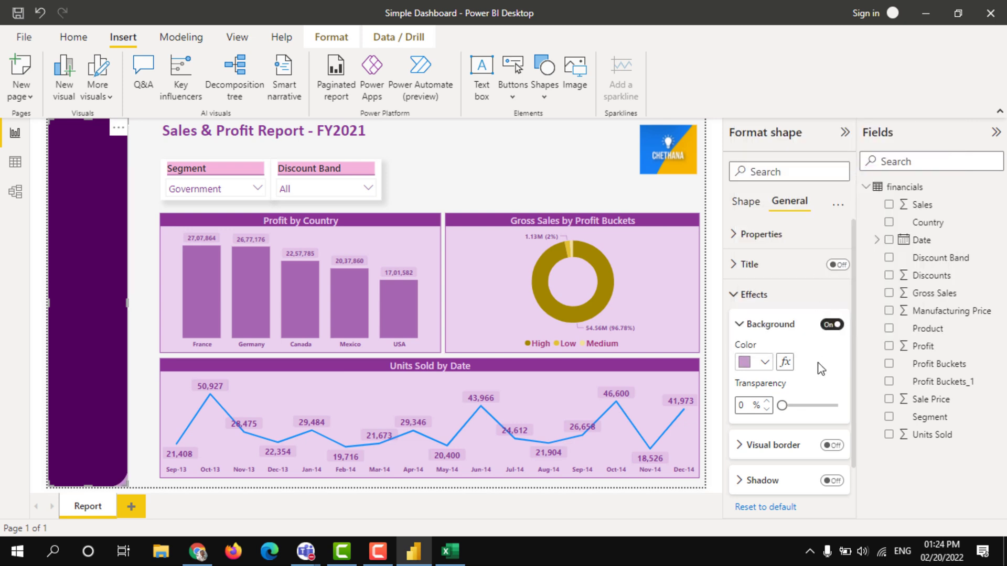
pyautogui.click(765, 362)
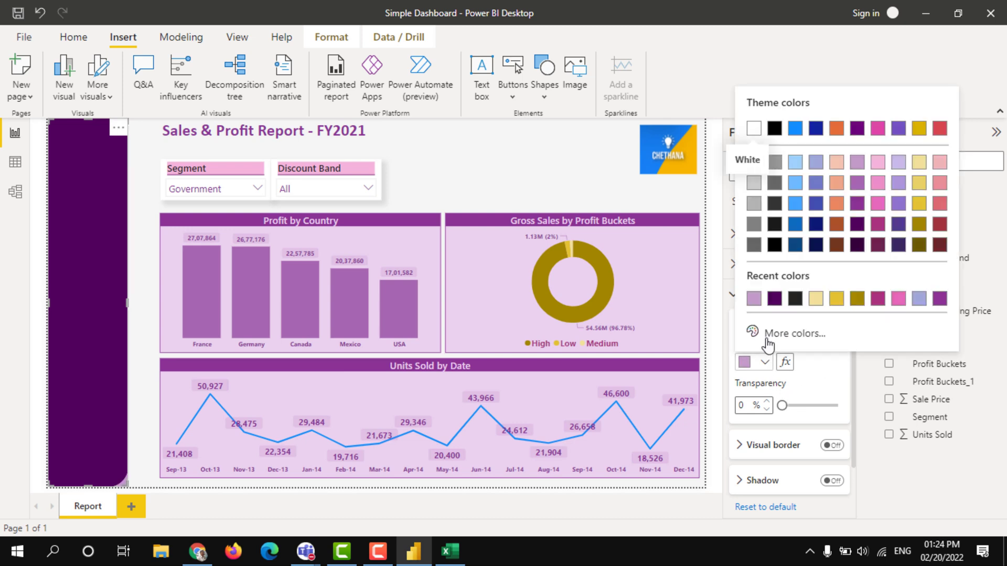
pyautogui.click(786, 333)
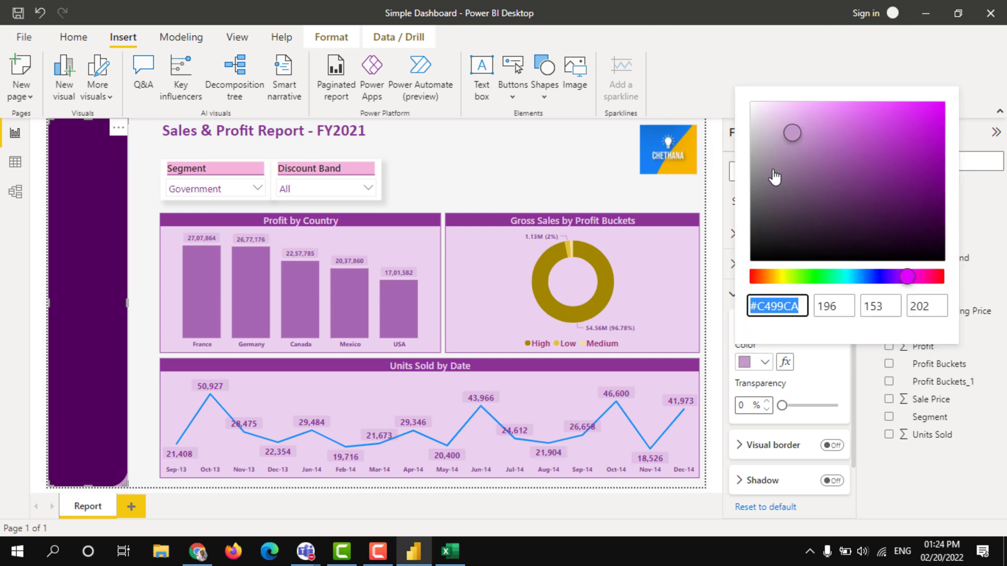
pyautogui.click(780, 115)
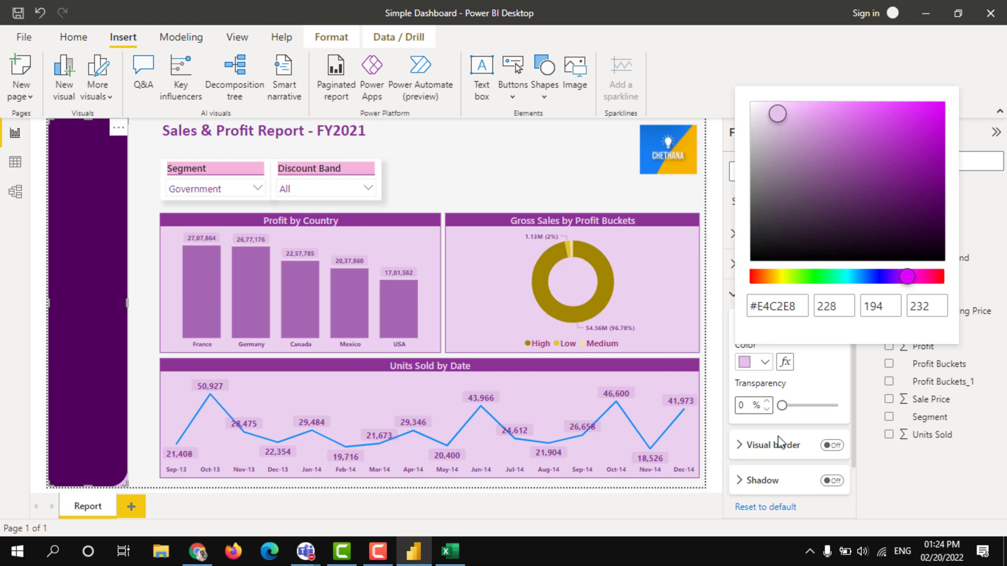
pyautogui.click(791, 411)
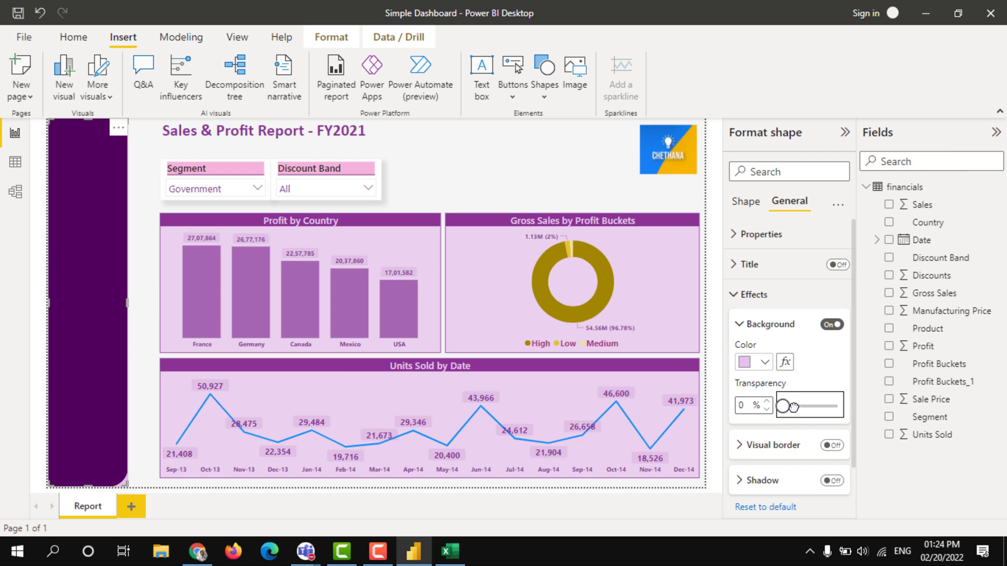
pyautogui.moveTo(782, 406); pyautogui.dragTo(803, 406)
# - Switch the sidebar's background back off and turn its shadow on
pyautogui.click(742, 479)
pyautogui.scroll(-1, 760, 433)
pyautogui.scroll(-2, 762, 434)
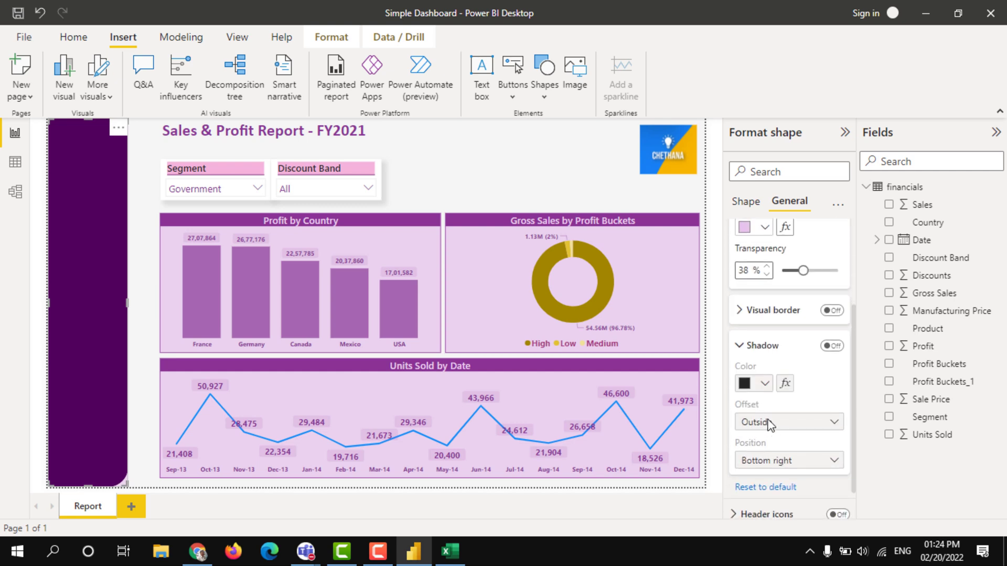
pyautogui.scroll(2, 770, 425)
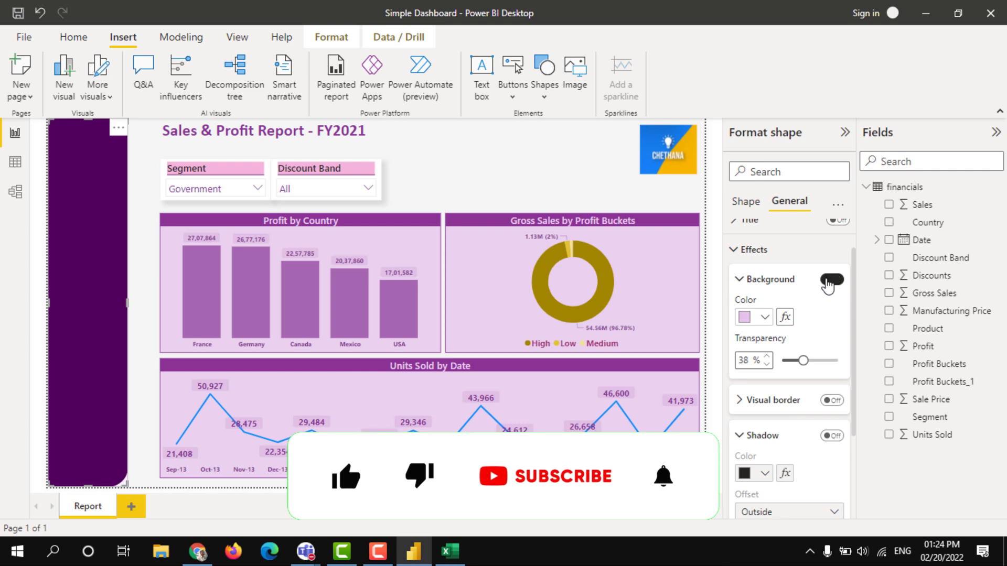
pyautogui.click(829, 283)
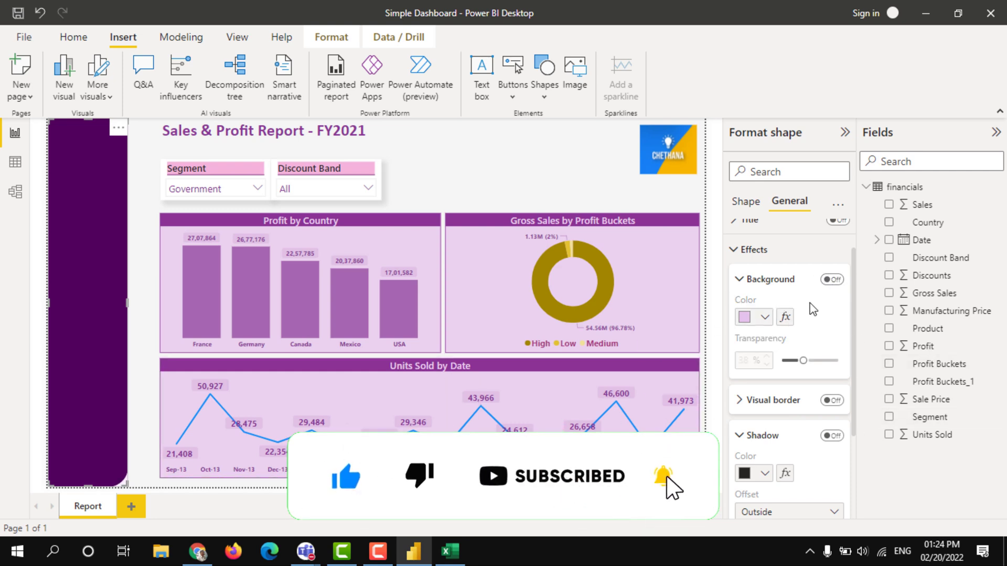
pyautogui.scroll(-2, 813, 309)
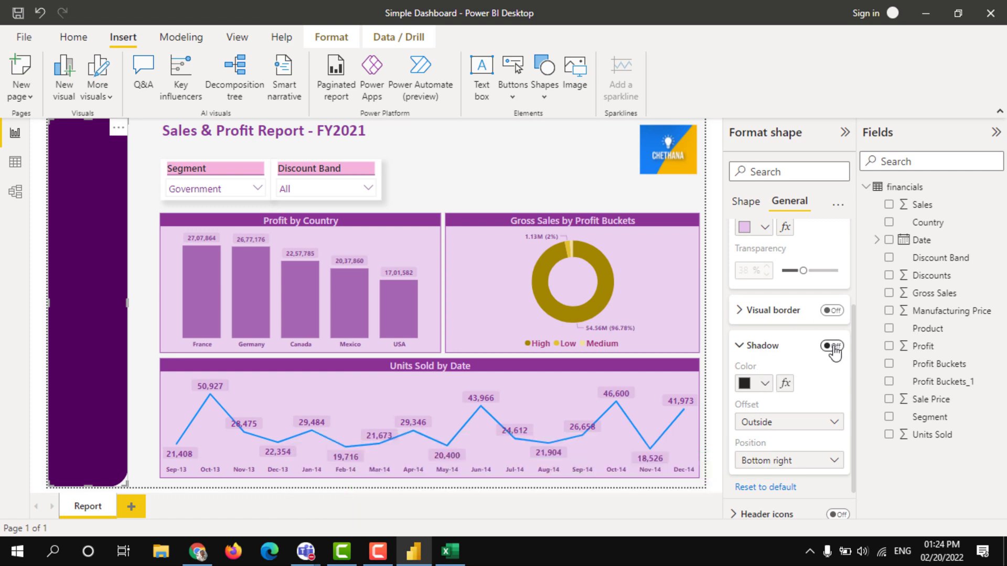
pyautogui.click(832, 346)
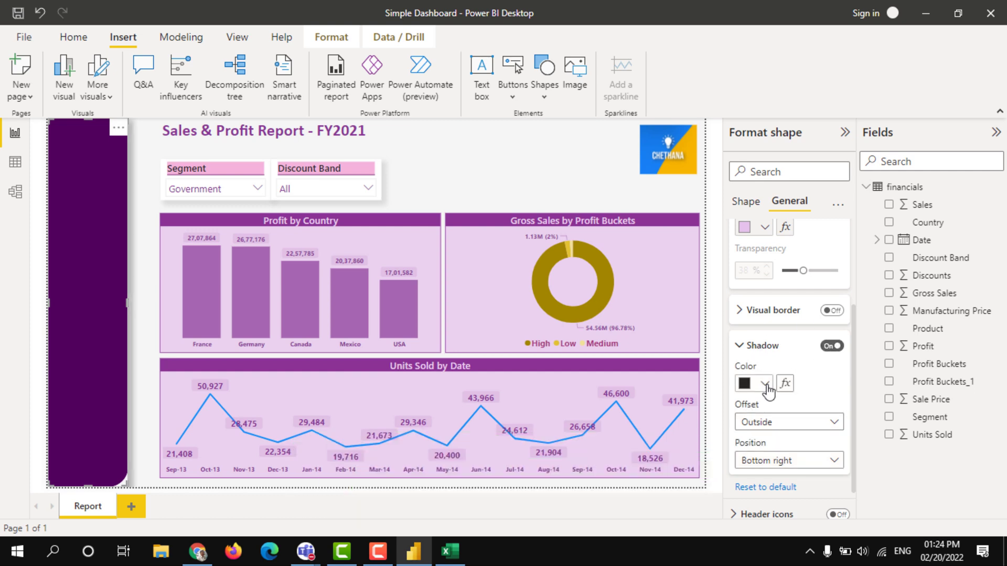
pyautogui.click(162, 173)
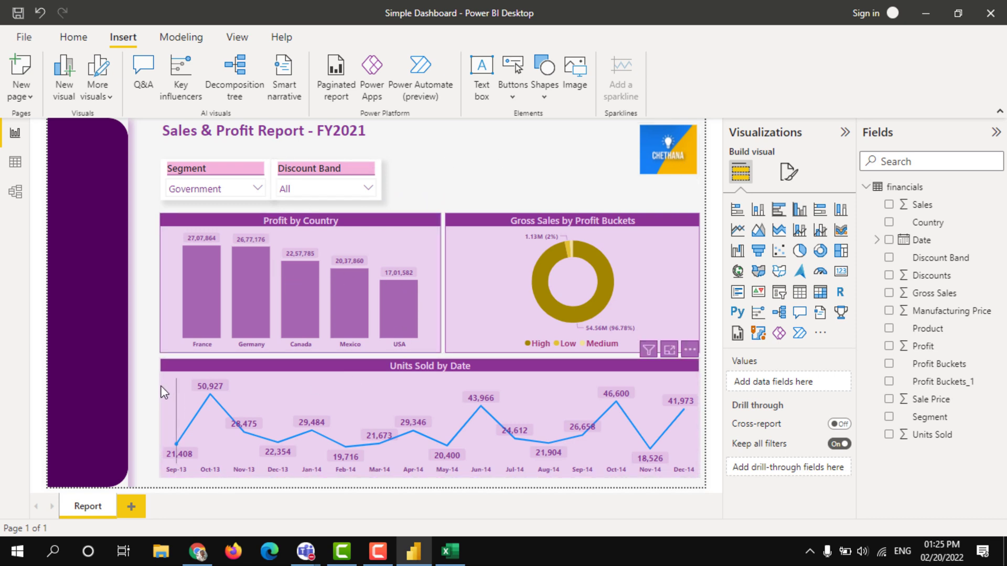
# - Widen the line, Profit by Country and donut charts to fill the space beside the sidebar
pyautogui.click(162, 417)
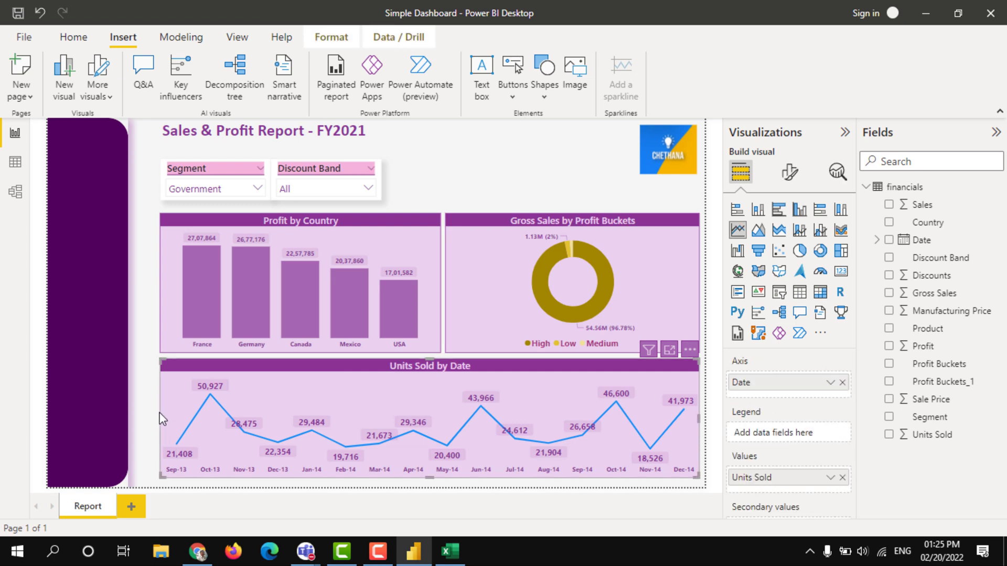
pyautogui.moveTo(160, 418); pyautogui.dragTo(150, 425)
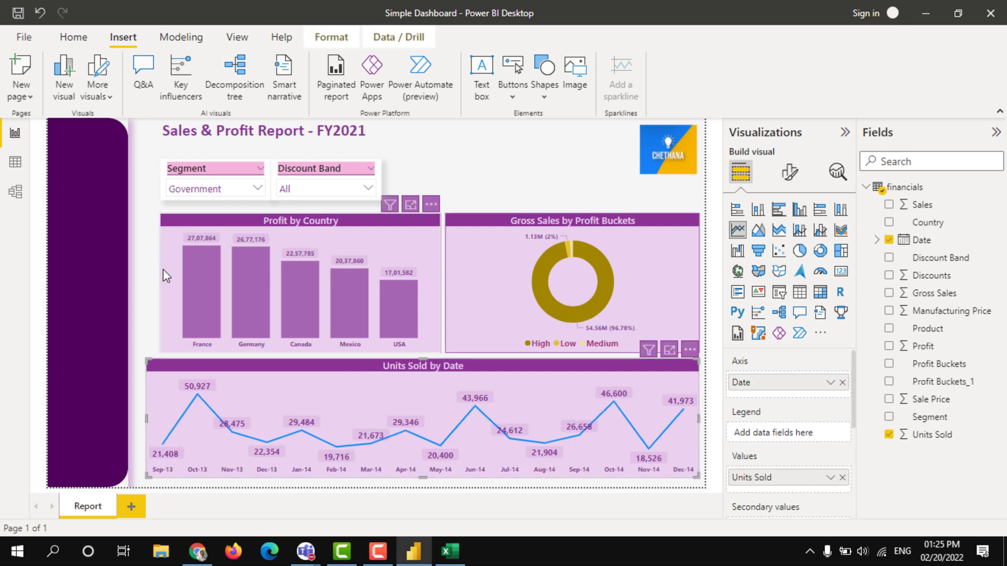
pyautogui.moveTo(162, 269); pyautogui.dragTo(149, 269)
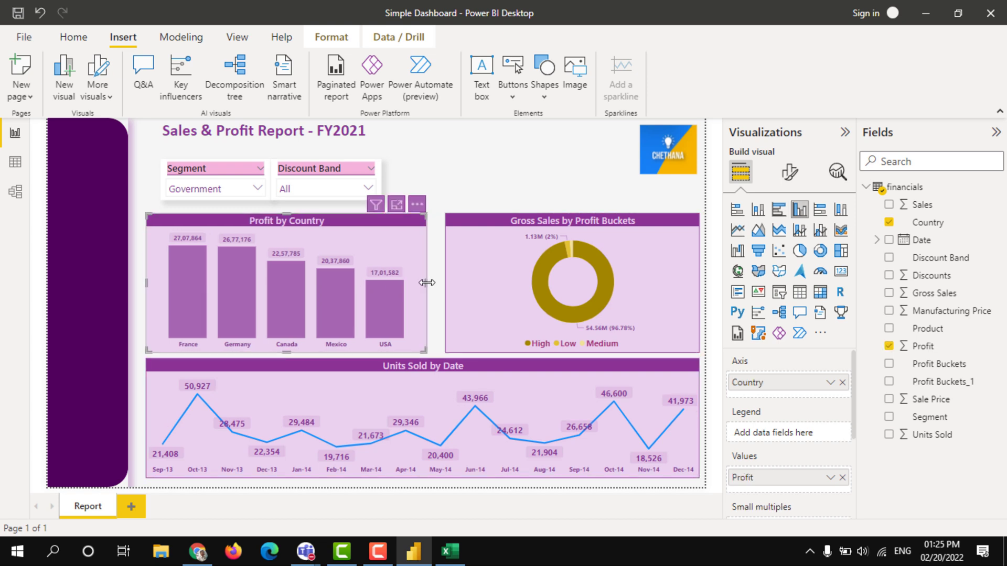
pyautogui.moveTo(431, 283); pyautogui.dragTo(434, 283)
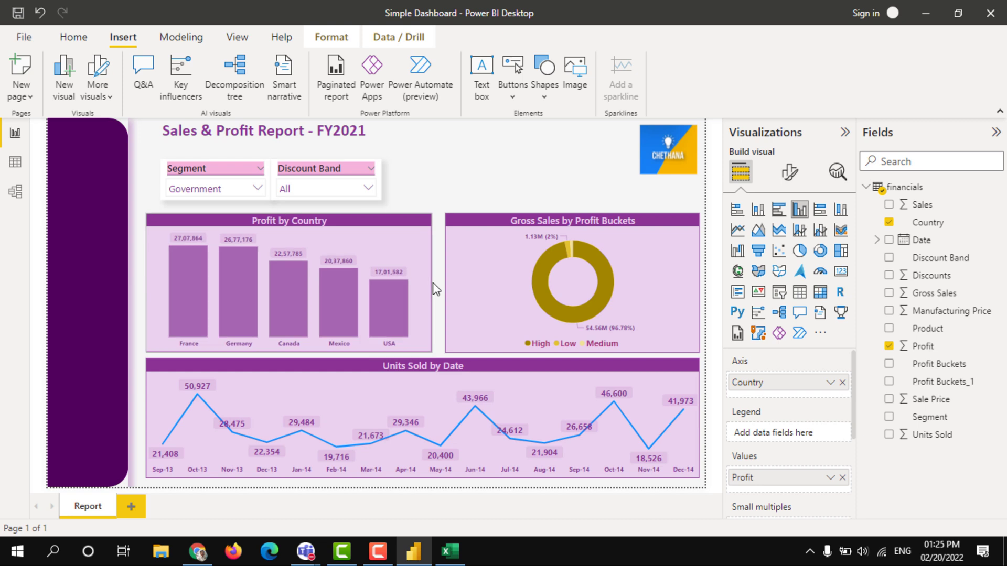
pyautogui.moveTo(433, 286); pyautogui.dragTo(436, 286)
pyautogui.click(452, 288)
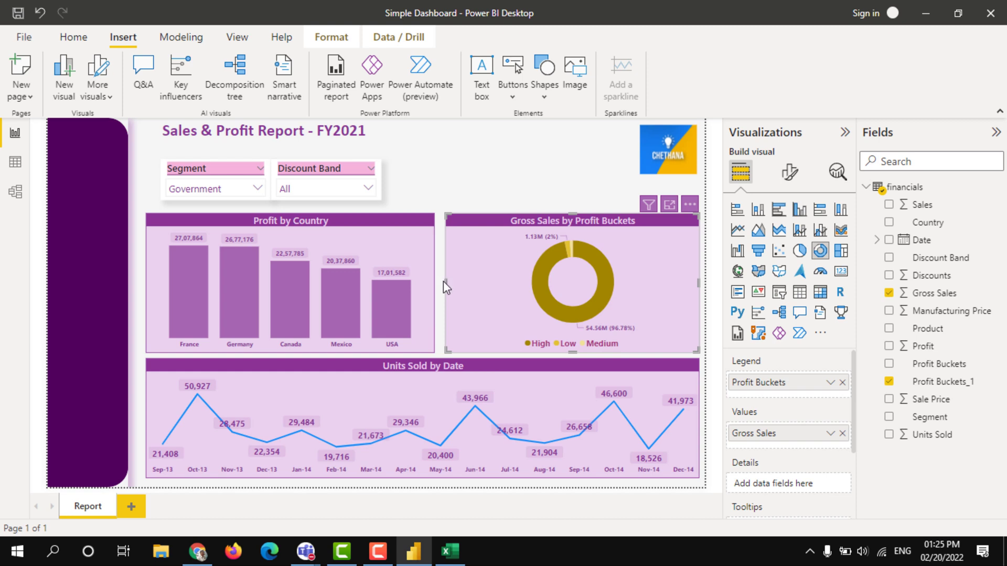
pyautogui.moveTo(443, 282); pyautogui.dragTo(441, 282)
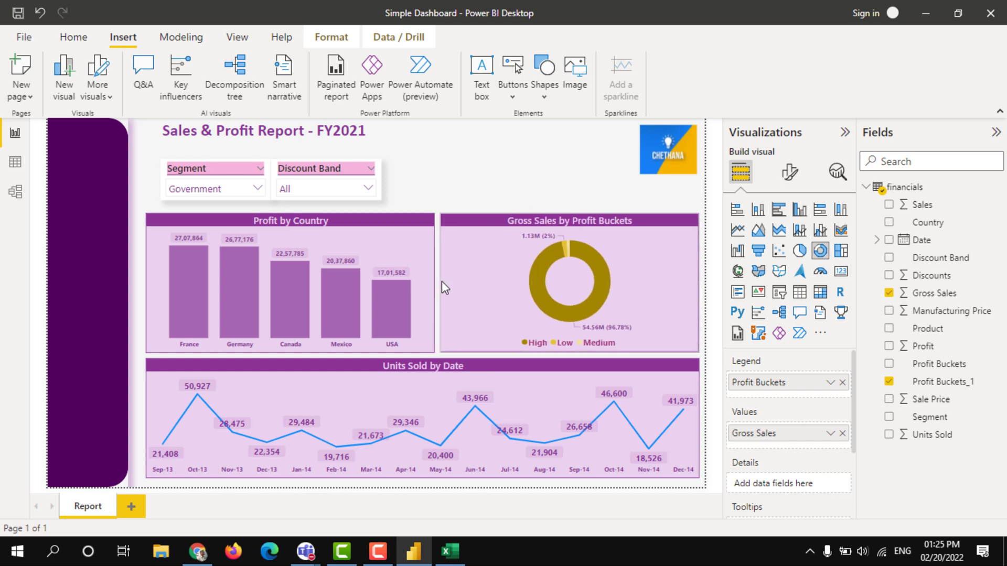
# - Move both slicers together to the top right beside the logo
pyautogui.click(472, 168)
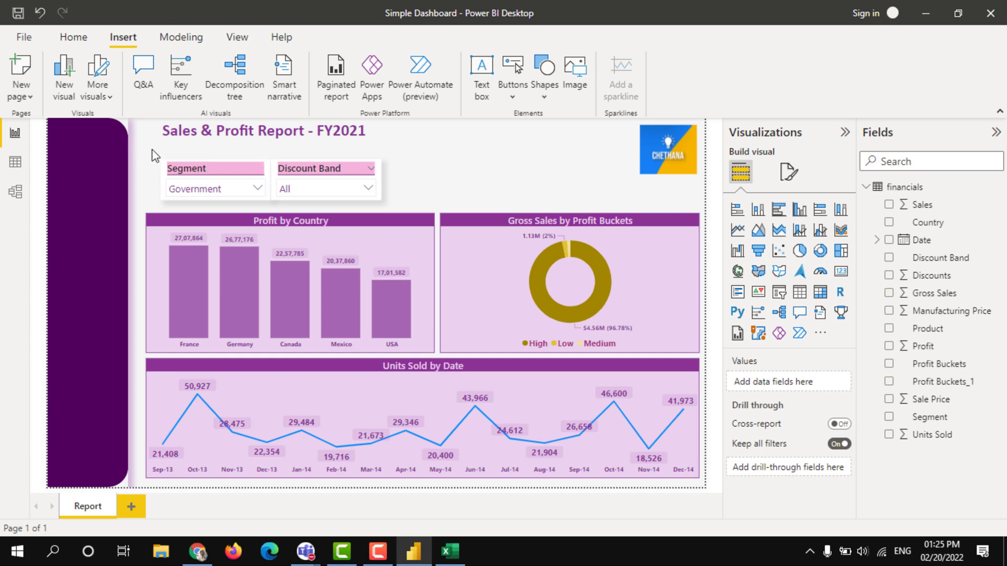
pyautogui.moveTo(153, 156); pyautogui.dragTo(416, 234)
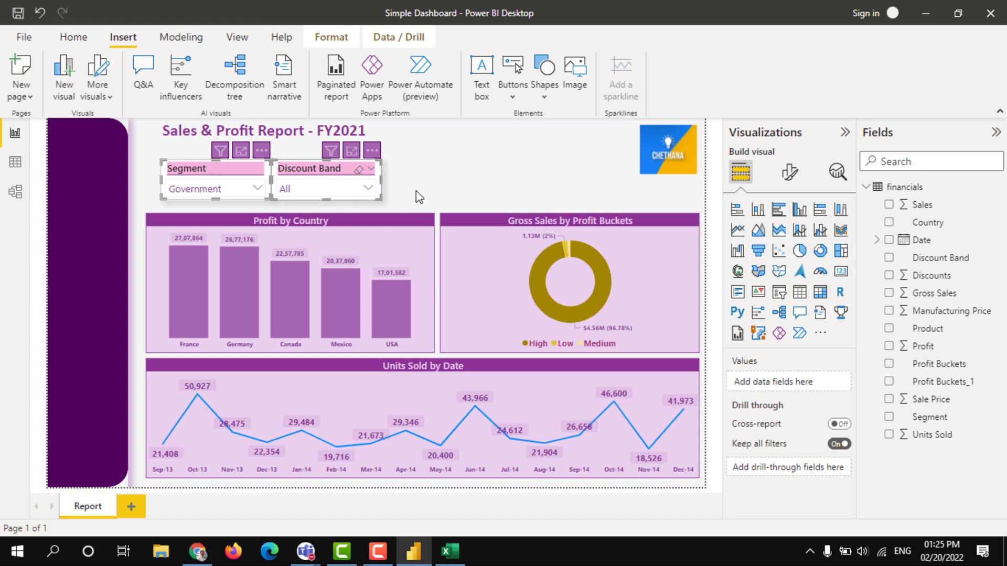
pyautogui.moveTo(352, 197); pyautogui.dragTo(587, 161)
# - Nudge the report title down to the charts' edge and shrink the top-right logo image
pyautogui.click(587, 161)
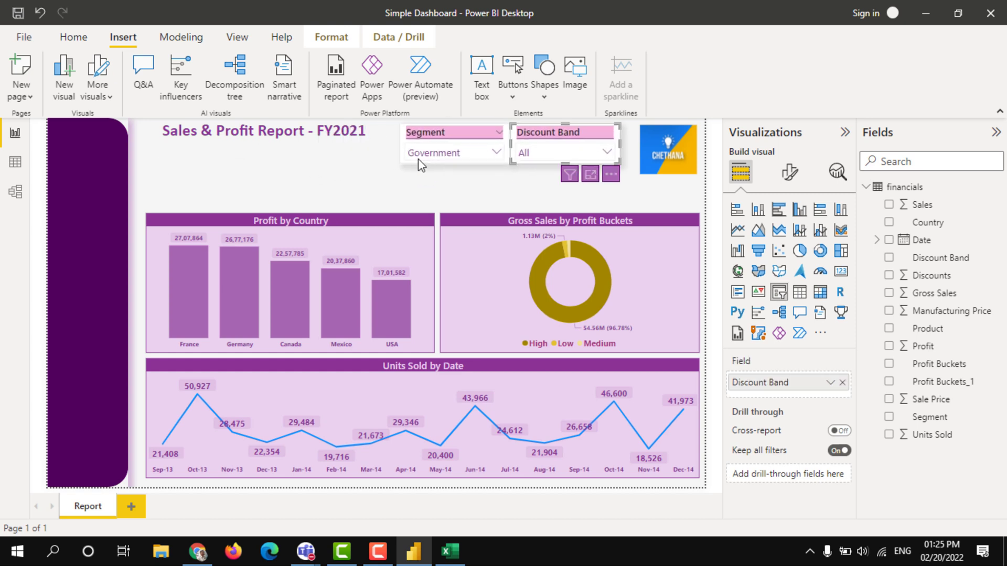
pyautogui.click(335, 153)
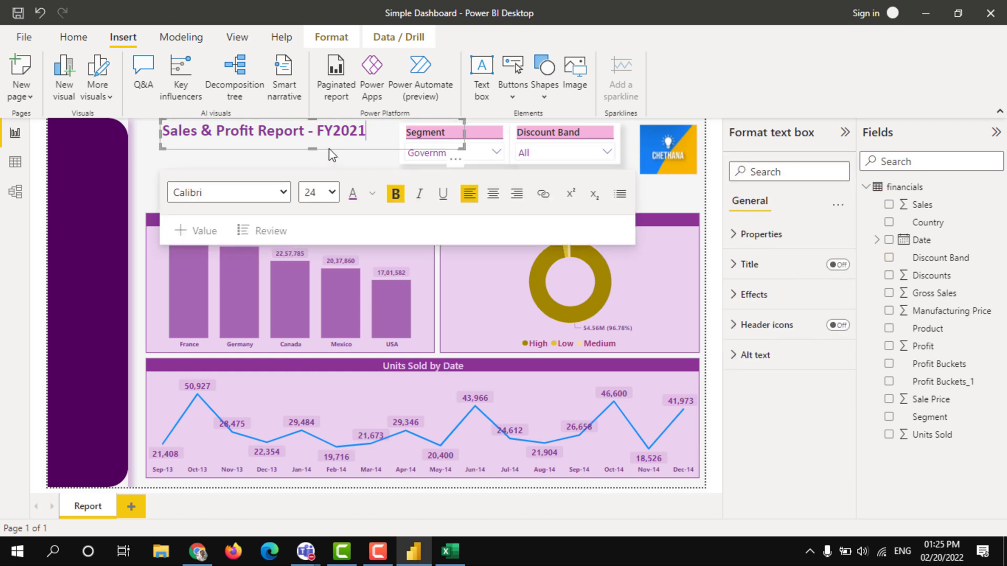
pyautogui.moveTo(328, 148); pyautogui.dragTo(318, 169)
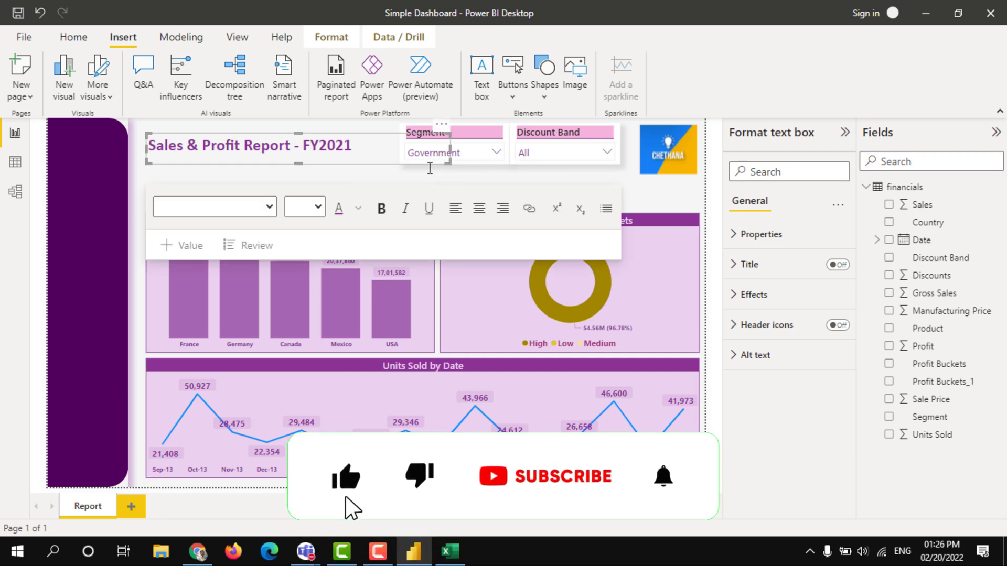
pyautogui.click(656, 169)
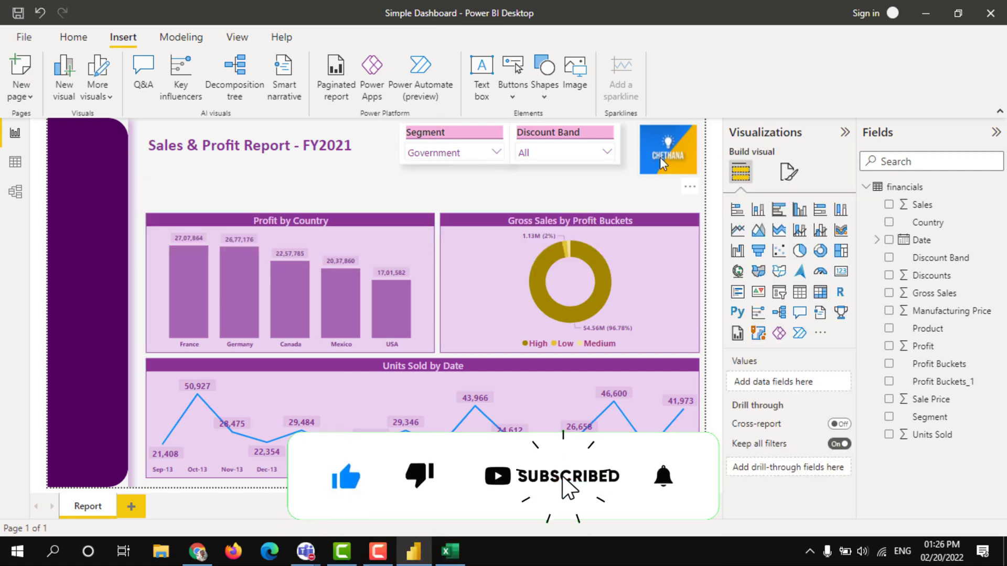
pyautogui.moveTo(645, 174); pyautogui.dragTo(652, 165)
# - Move the Profit by Country and donut charts up together under the title
pyautogui.press('Escape')
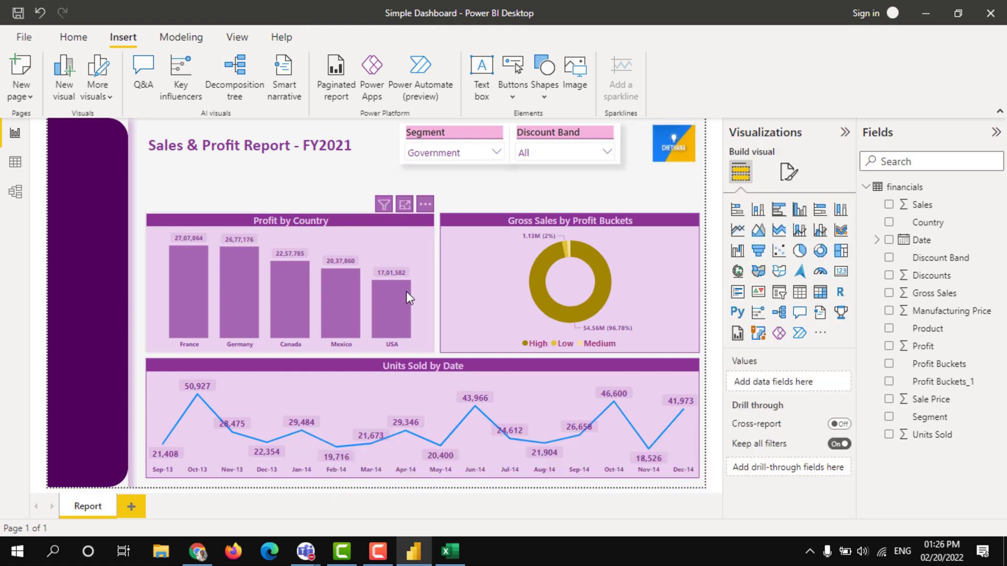
pyautogui.click(465, 229)
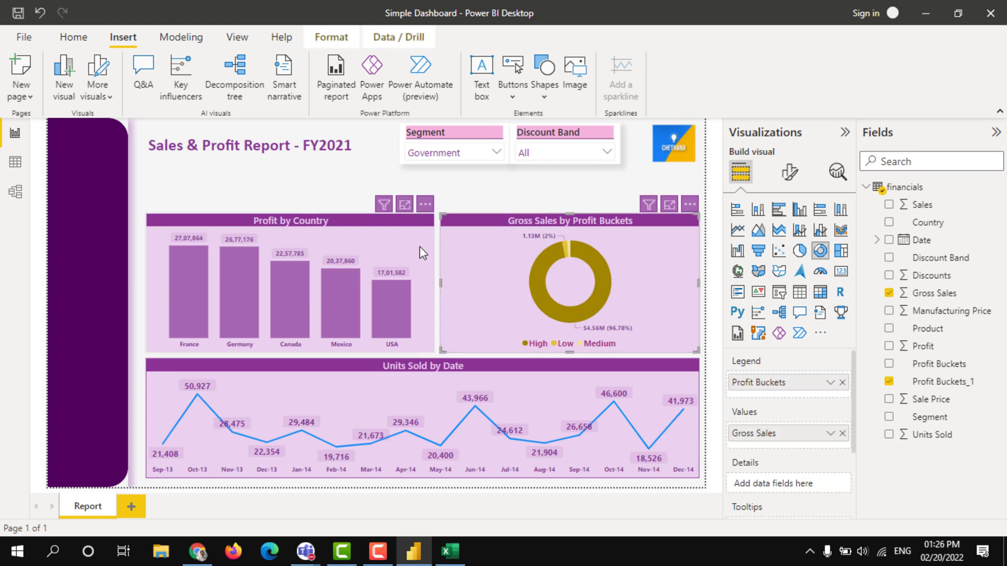
pyautogui.keyDown('ctrl'); pyautogui.click(419, 246); pyautogui.keyUp('ctrl')
pyautogui.moveTo(459, 250); pyautogui.dragTo(462, 223)
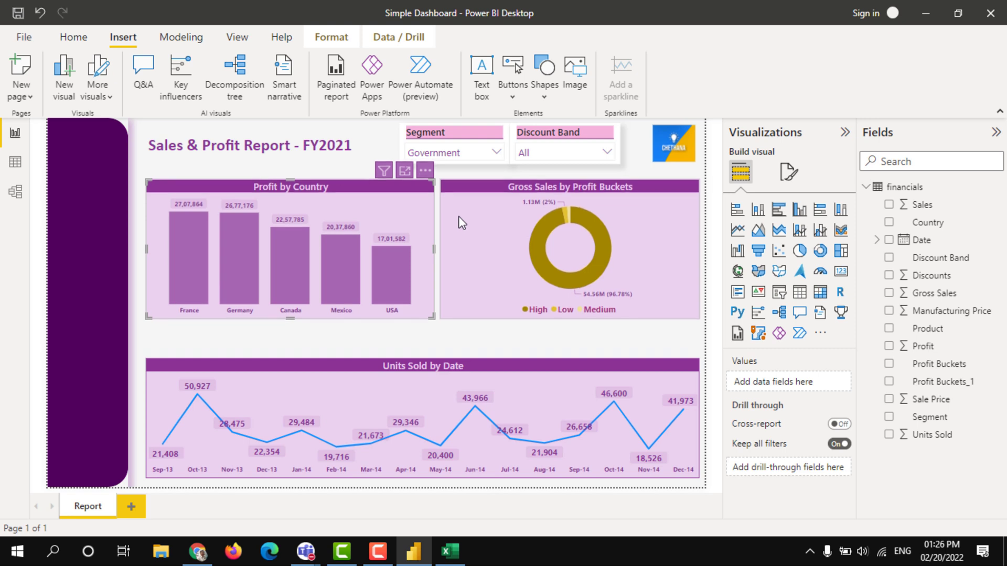
# - Stretch the Units Sold by Date chart's top up to sit just below the upper charts
pyautogui.click(425, 368)
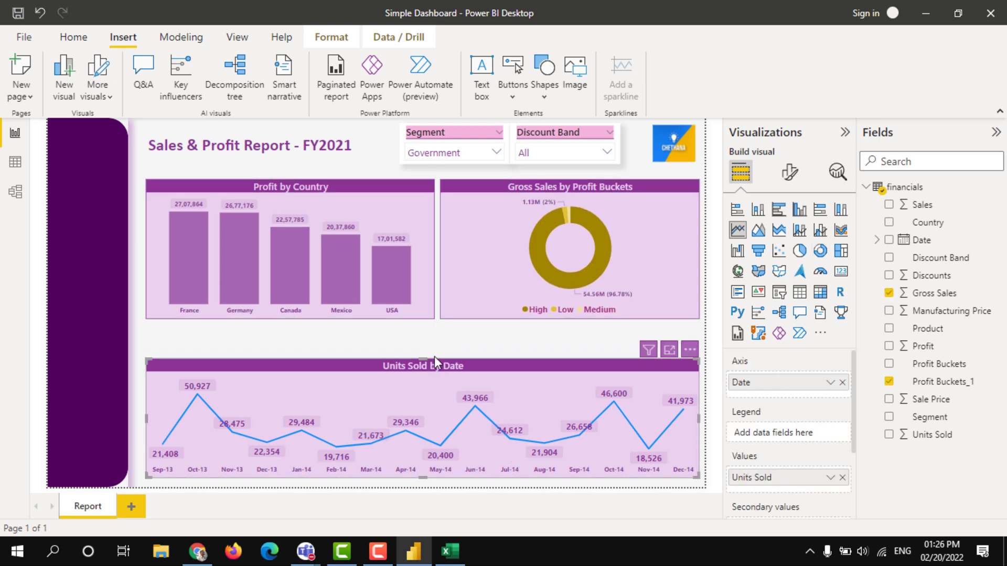
pyautogui.moveTo(420, 353); pyautogui.dragTo(420, 327)
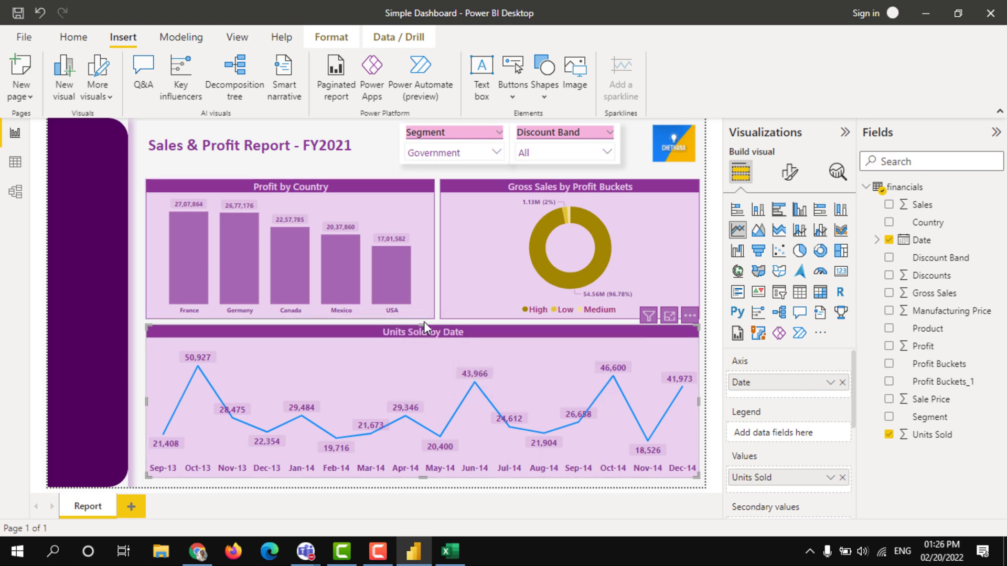
pyautogui.moveTo(423, 321); pyautogui.dragTo(423, 319)
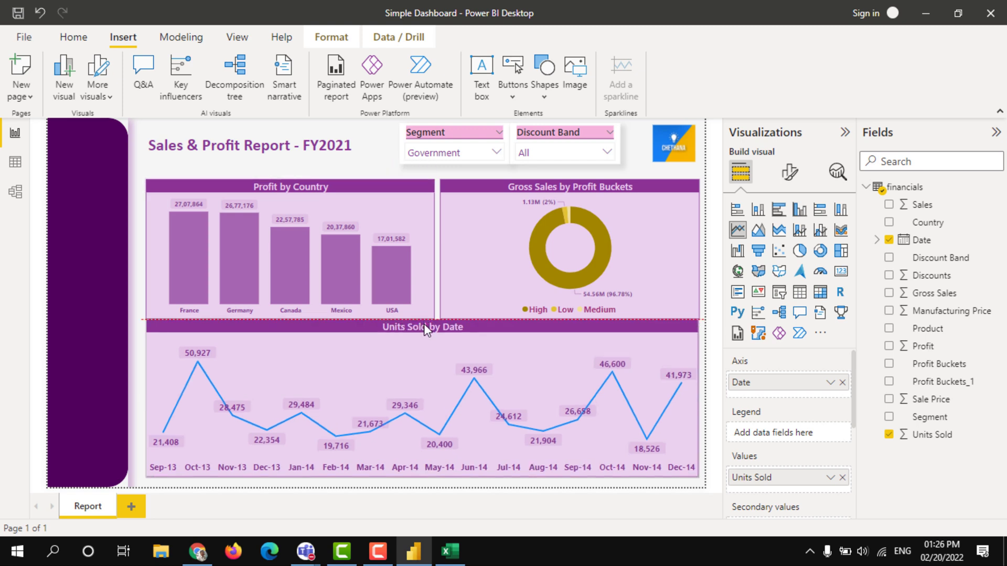
pyautogui.moveTo(423, 323); pyautogui.dragTo(424, 323)
pyautogui.moveTo(424, 324); pyautogui.dragTo(425, 326)
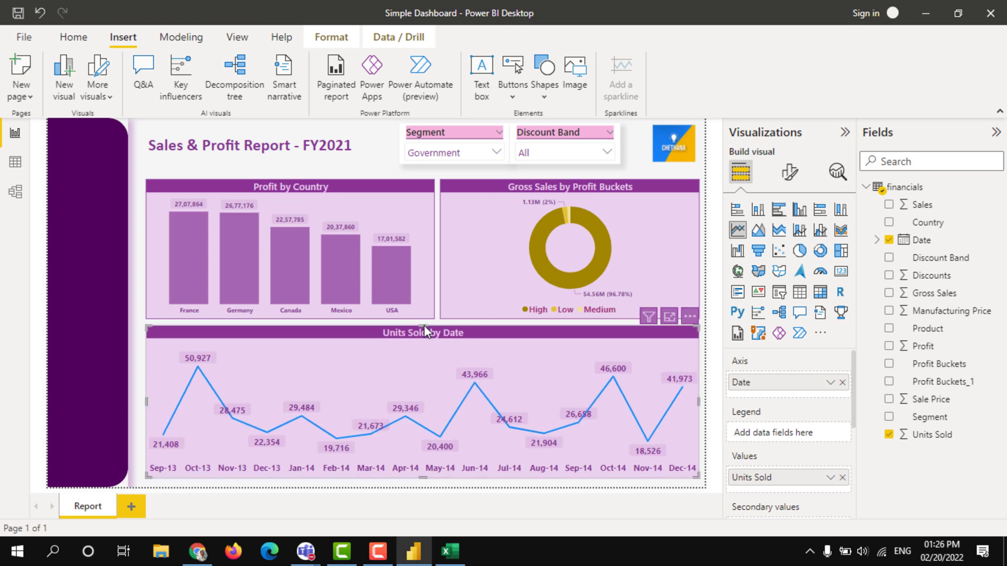
pyautogui.doubleClick(378, 152)
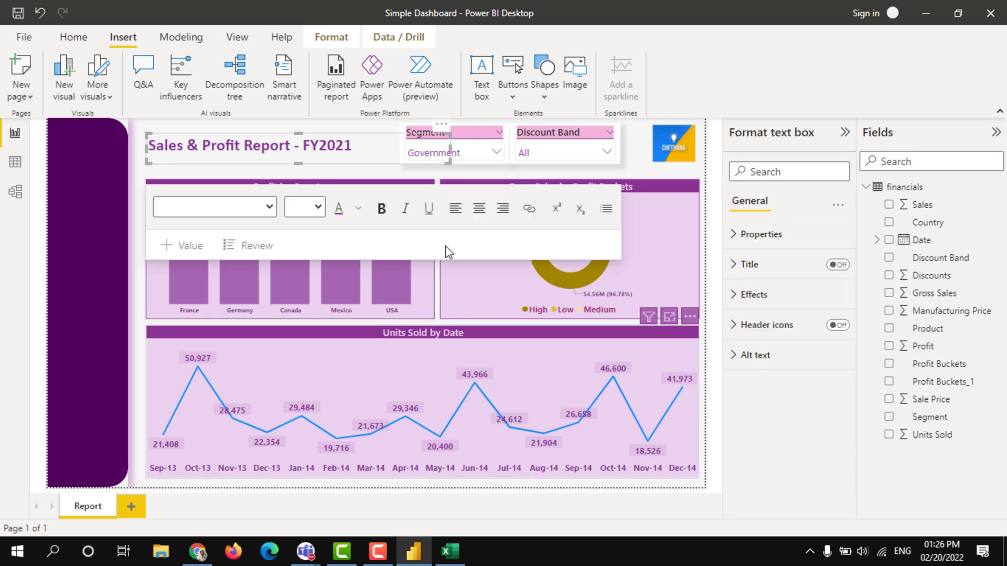
pyautogui.click(137, 181)
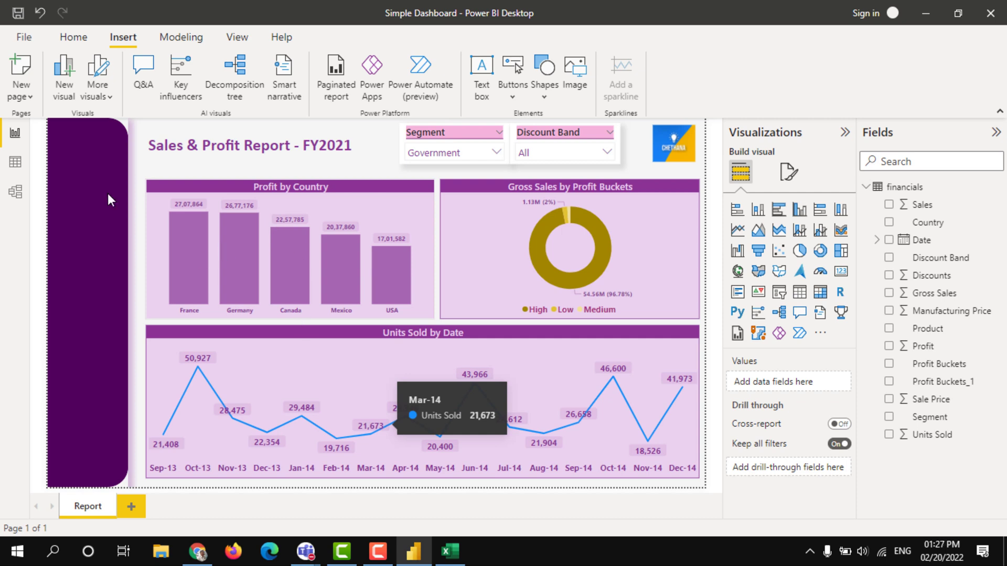
# - Set the Units Sold by Date chart's line style to Solid
pyautogui.click(609, 408)
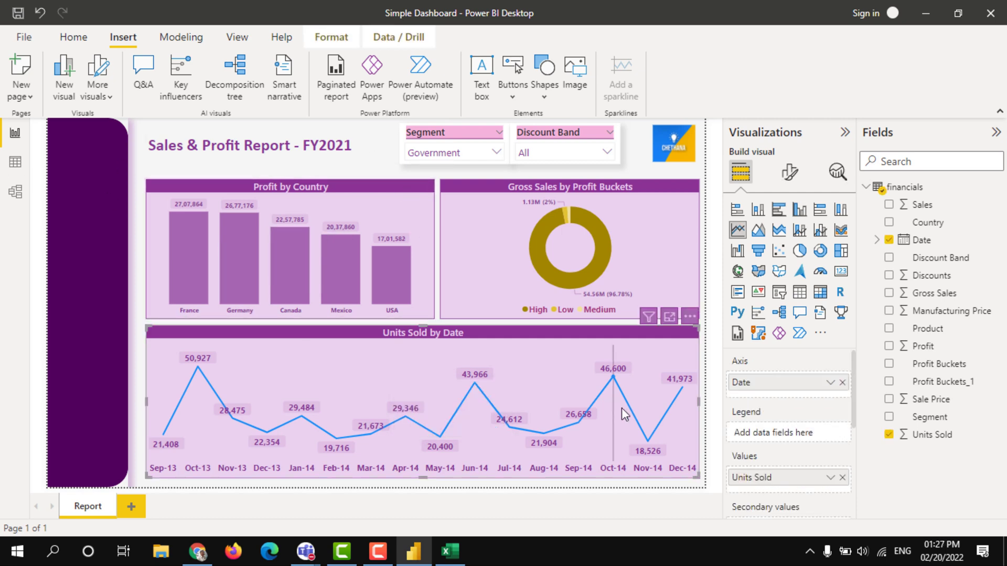
pyautogui.click(791, 171)
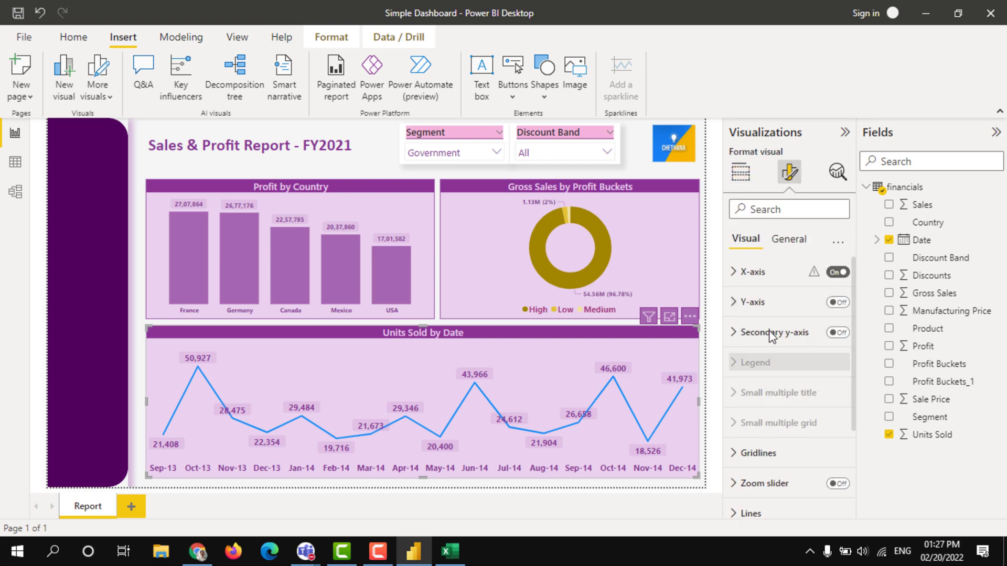
pyautogui.scroll(-2, 740, 458)
pyautogui.click(750, 437)
pyautogui.scroll(-2, 832, 446)
pyautogui.scroll(-4, 831, 446)
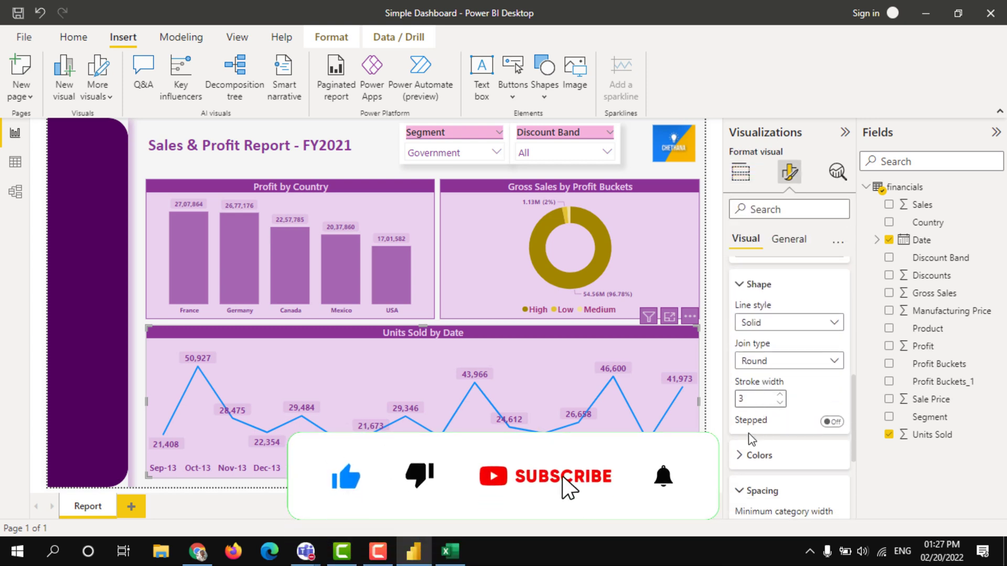
pyautogui.click(784, 323)
pyautogui.click(779, 344)
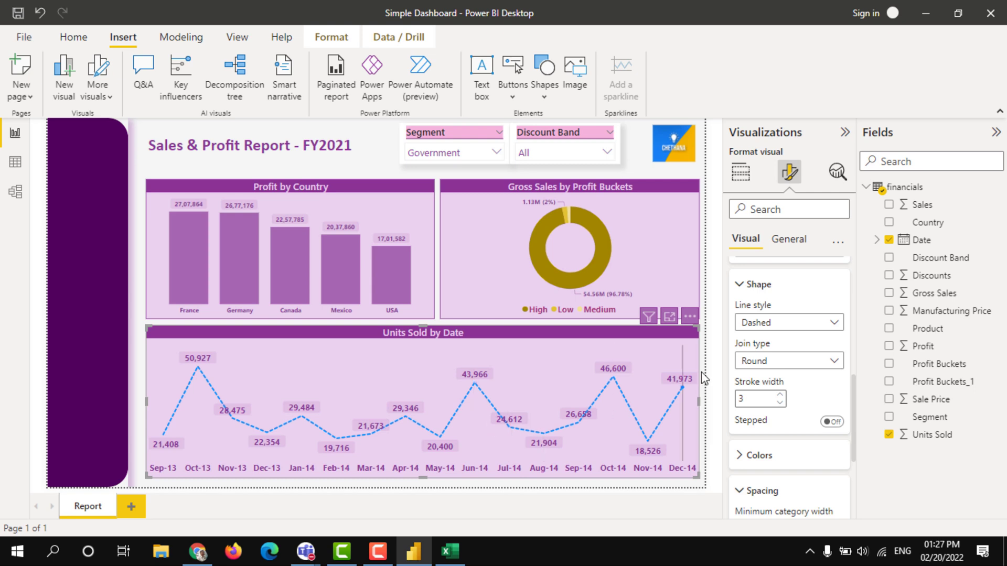
pyautogui.click(764, 322)
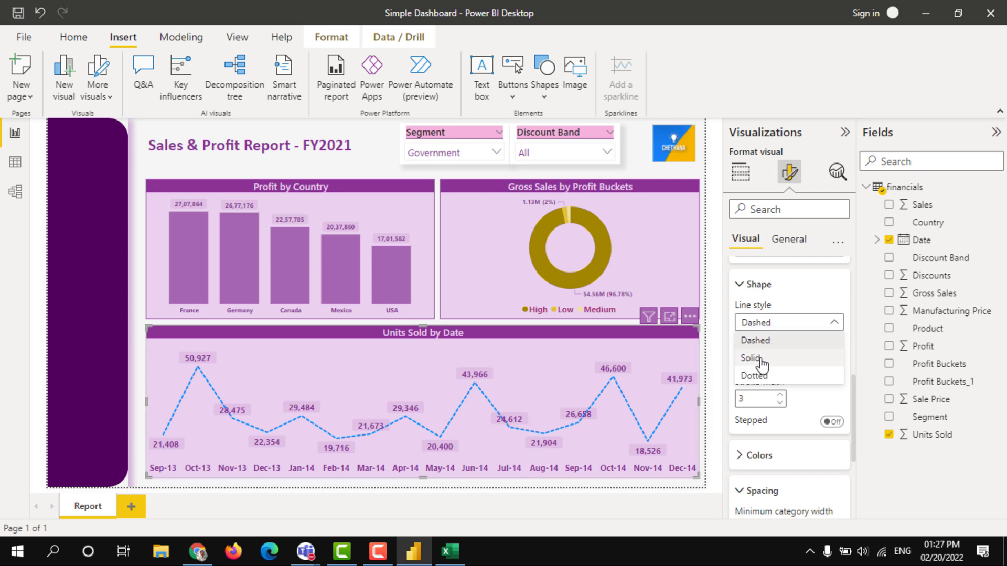
pyautogui.click(762, 359)
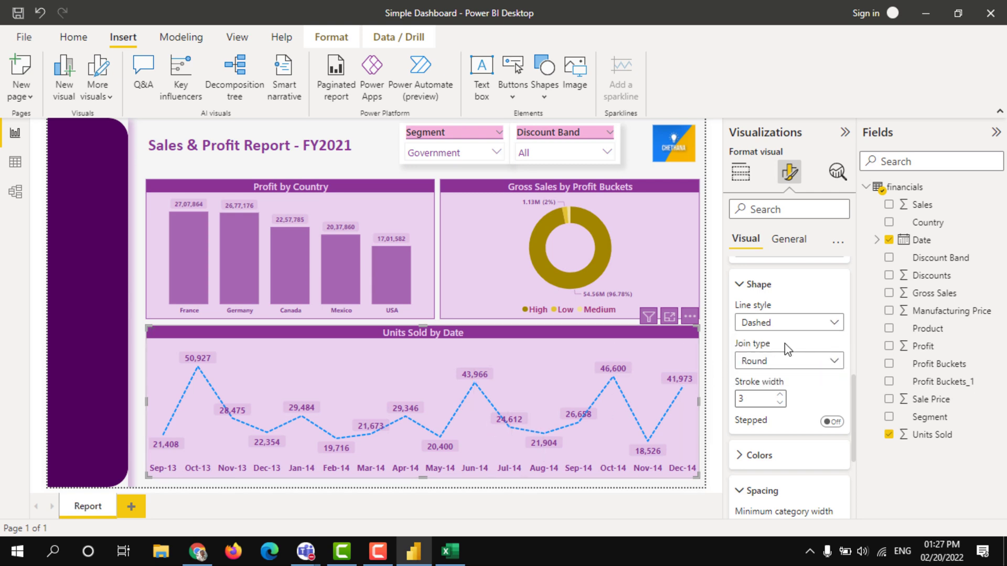
pyautogui.click(804, 325)
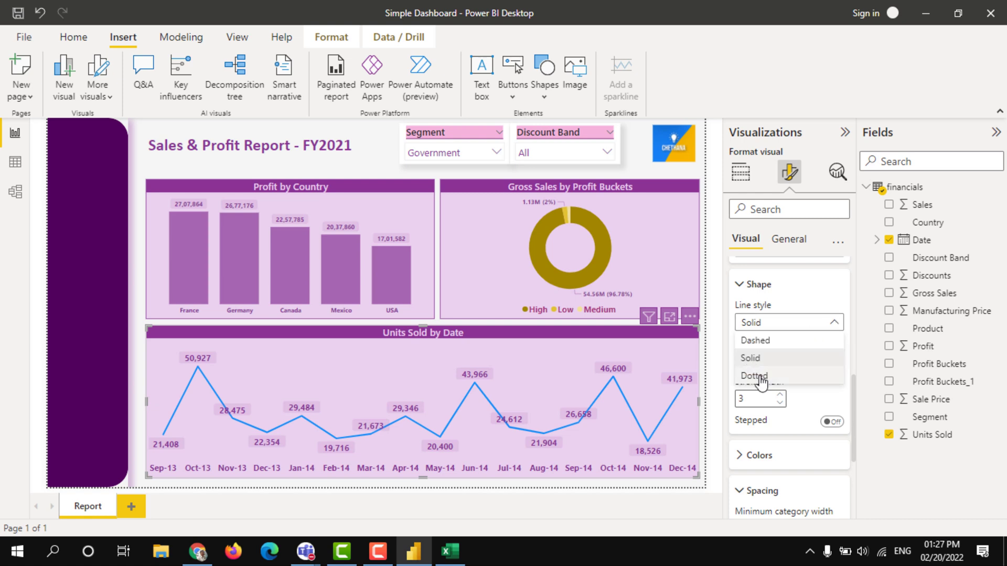
pyautogui.press('Escape')
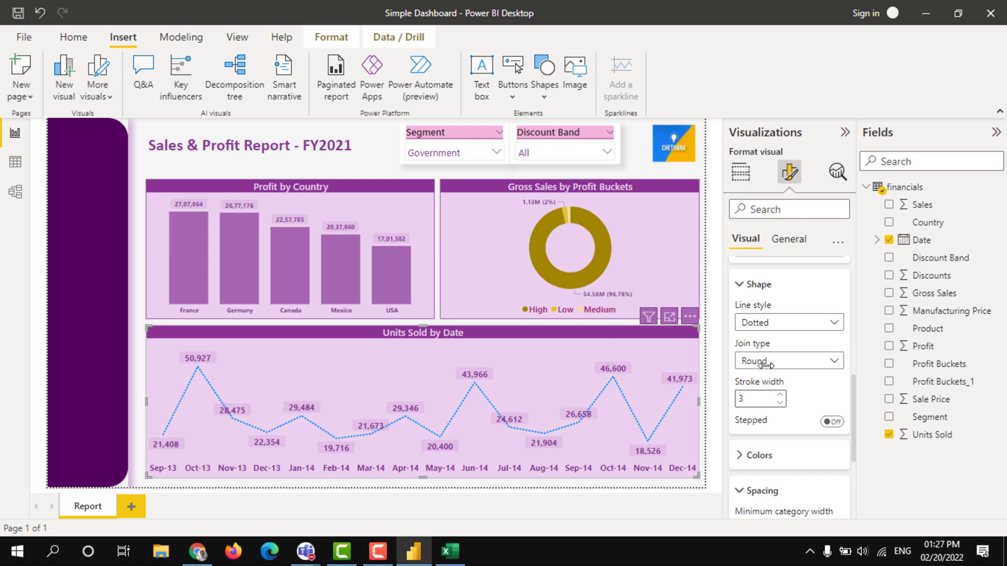
pyautogui.click(774, 325)
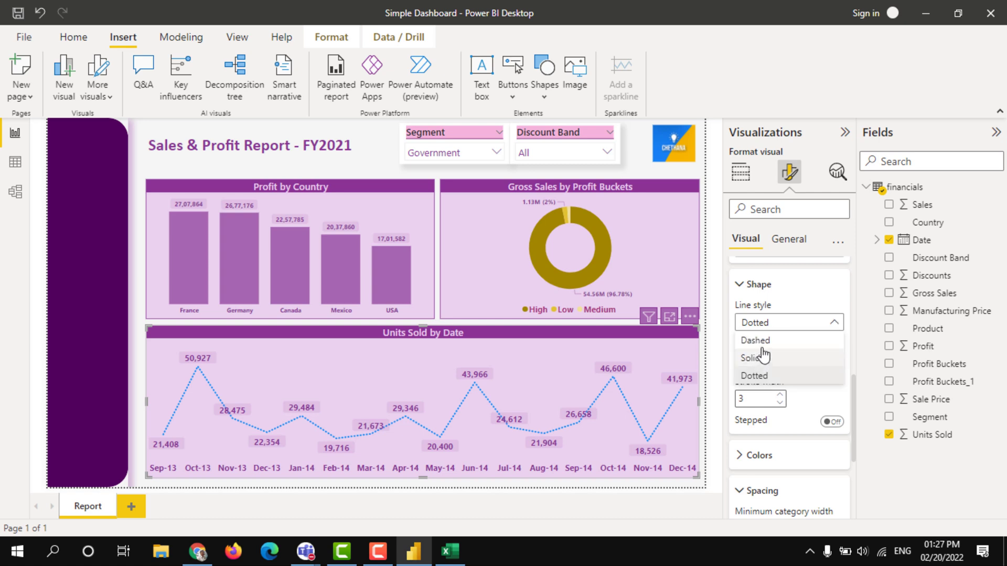
pyautogui.click(859, 394)
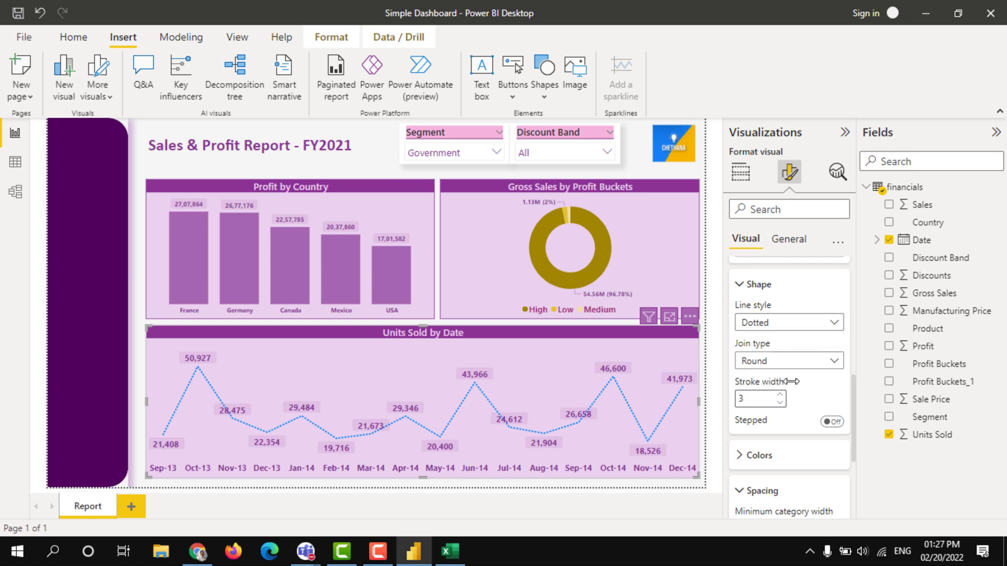
# - Set the line's join type to Bevel
pyautogui.click(769, 362)
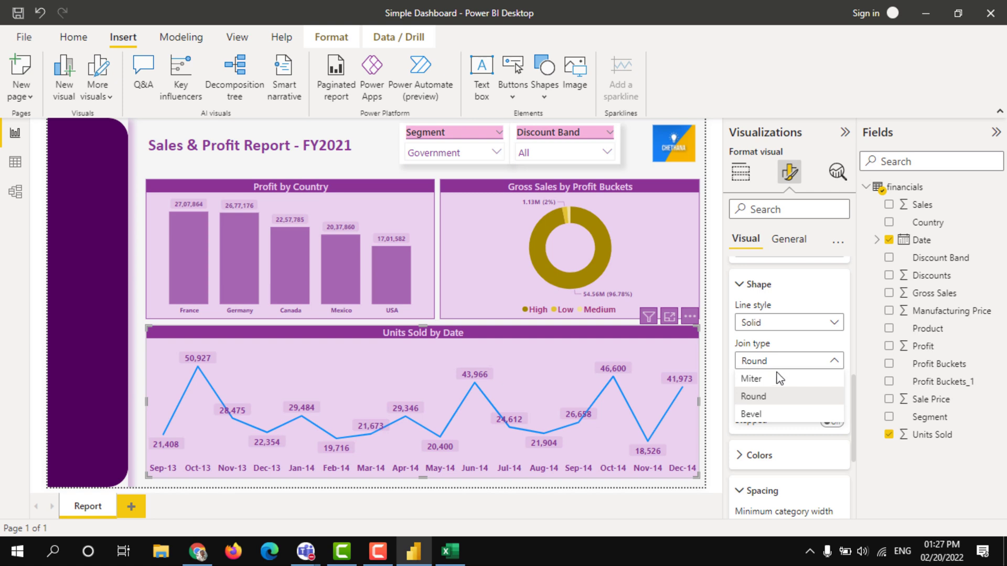
pyautogui.click(766, 384)
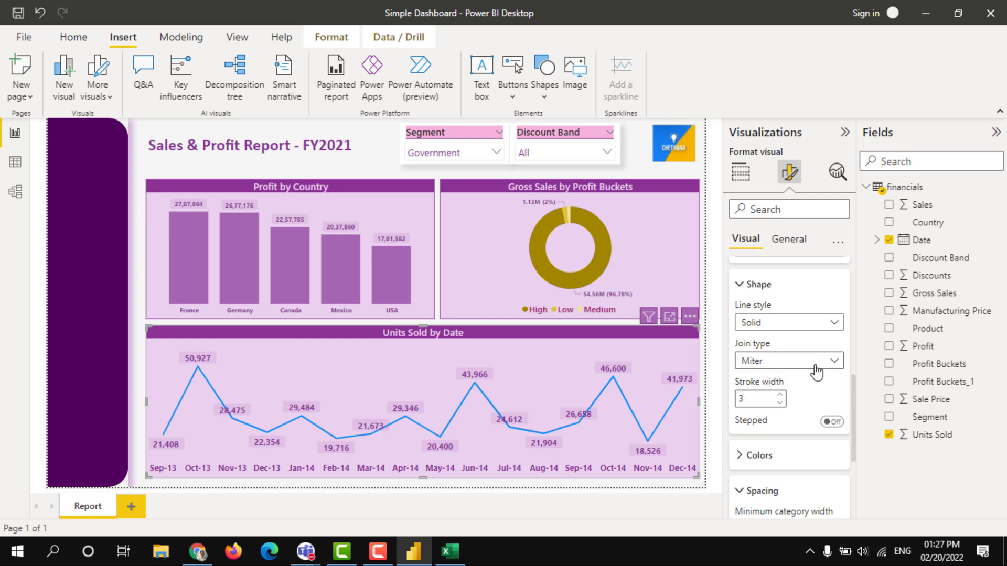
pyautogui.click(771, 361)
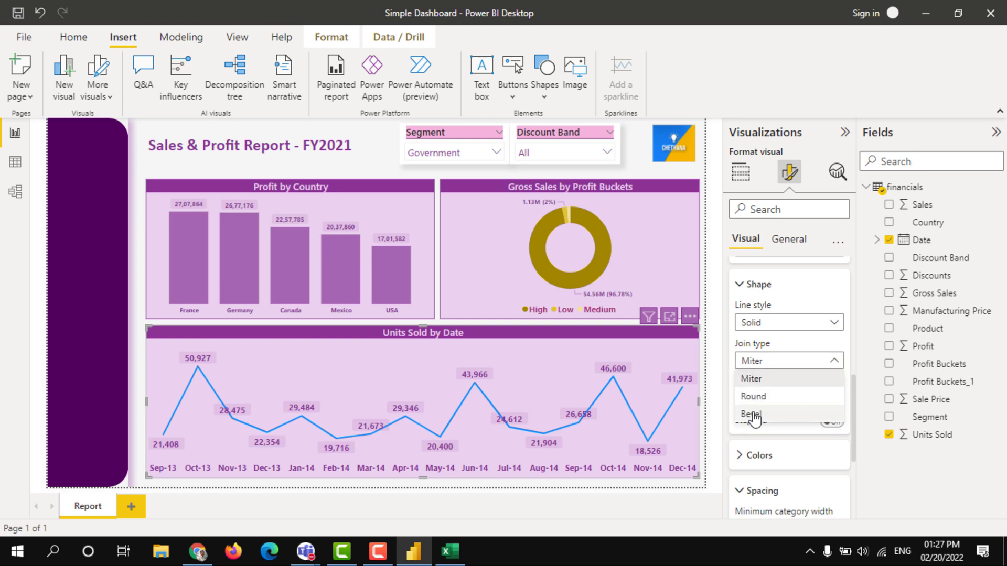
pyautogui.click(881, 398)
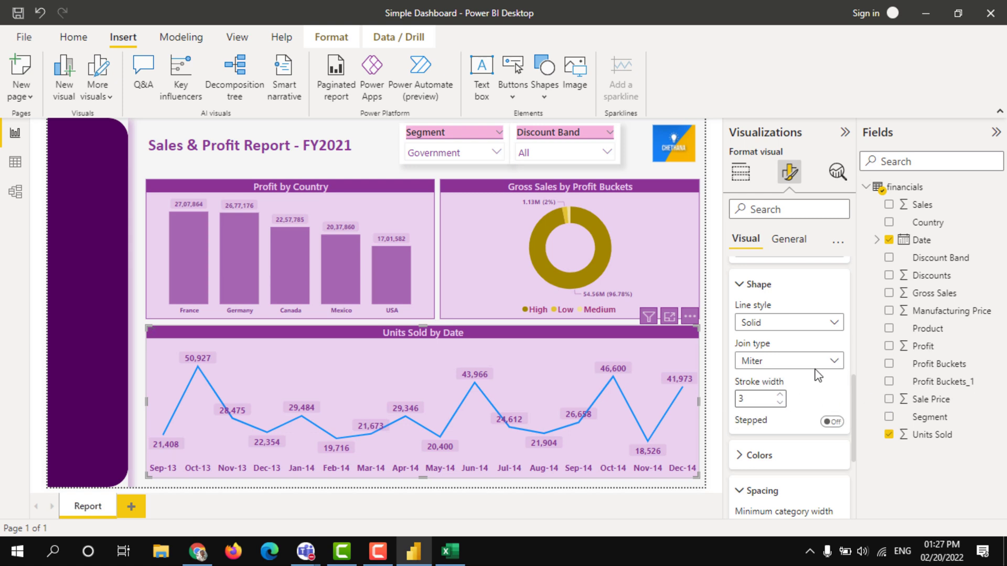
pyautogui.click(796, 367)
# - Set the Units Sold line colour to purple in the line chart's Lines settings
pyautogui.click(771, 455)
pyautogui.scroll(-2, 781, 430)
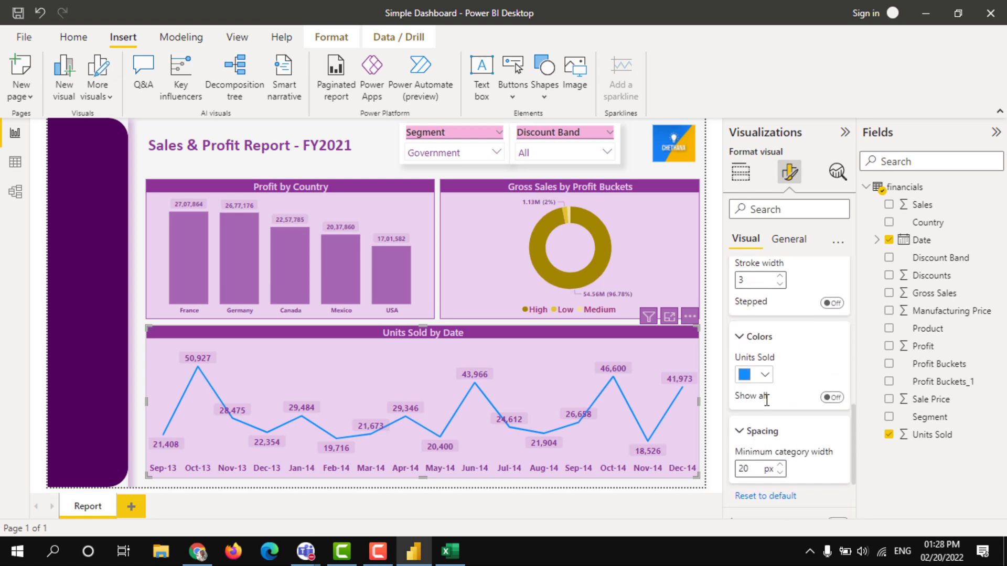
pyautogui.click(765, 378)
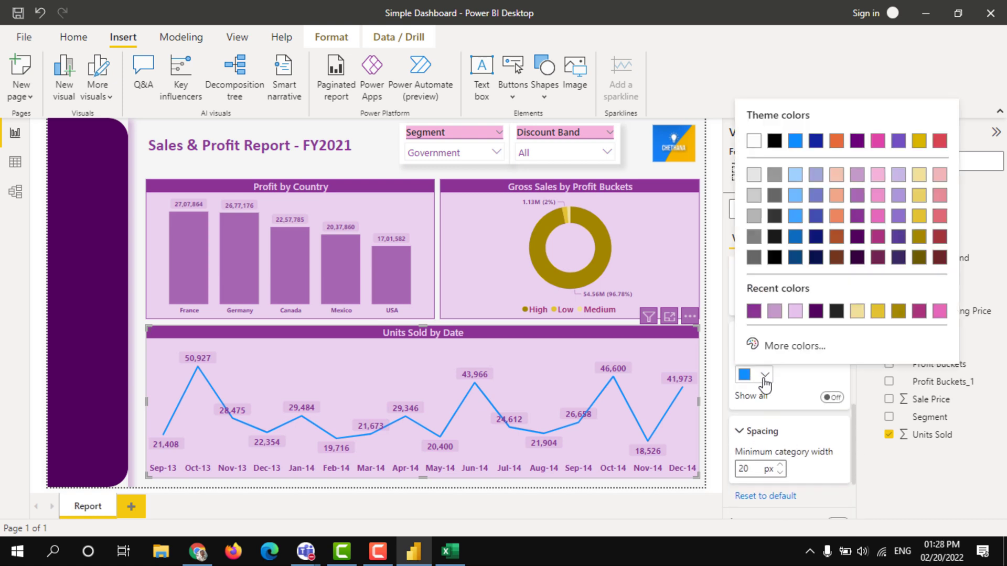
pyautogui.click(858, 218)
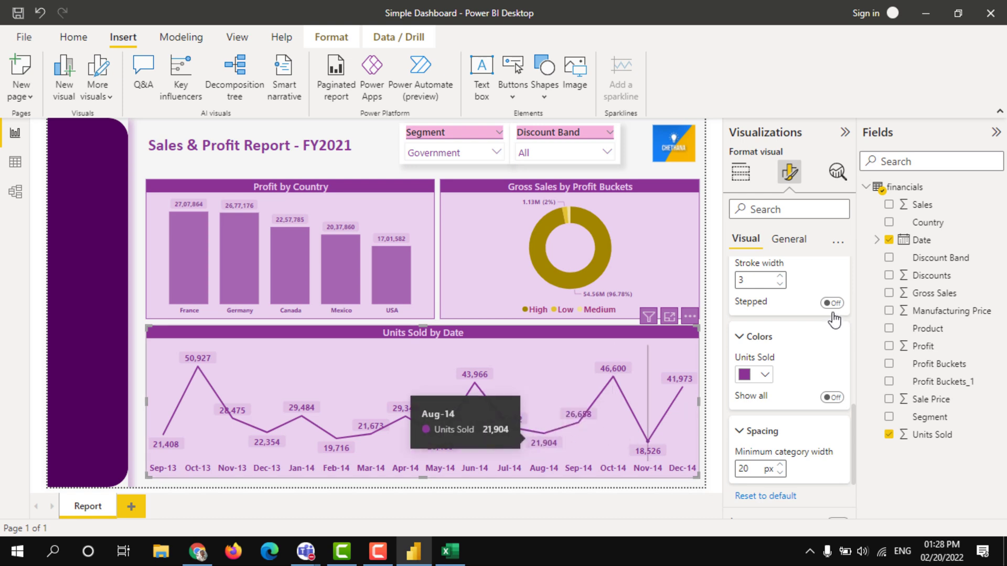
pyautogui.click(366, 168)
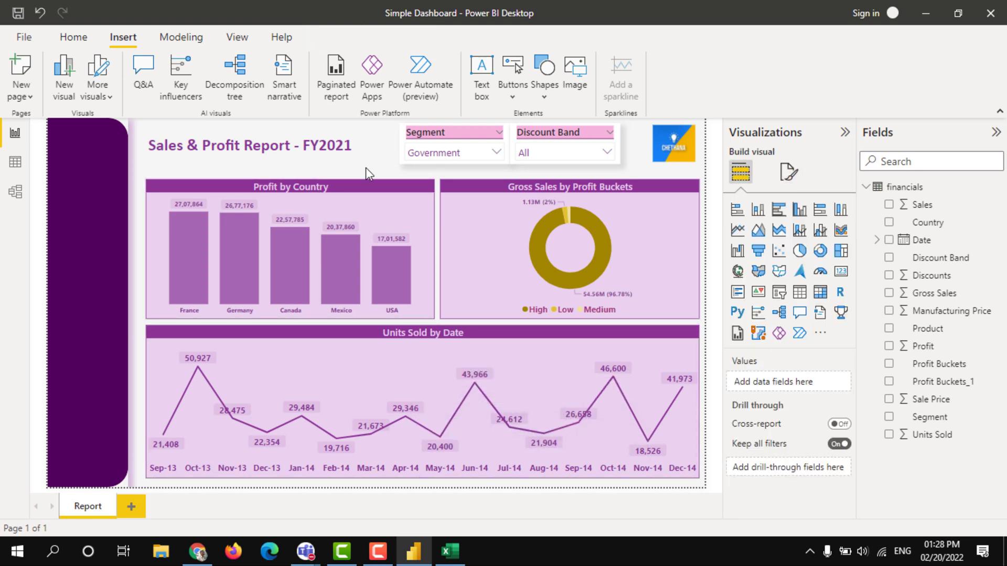